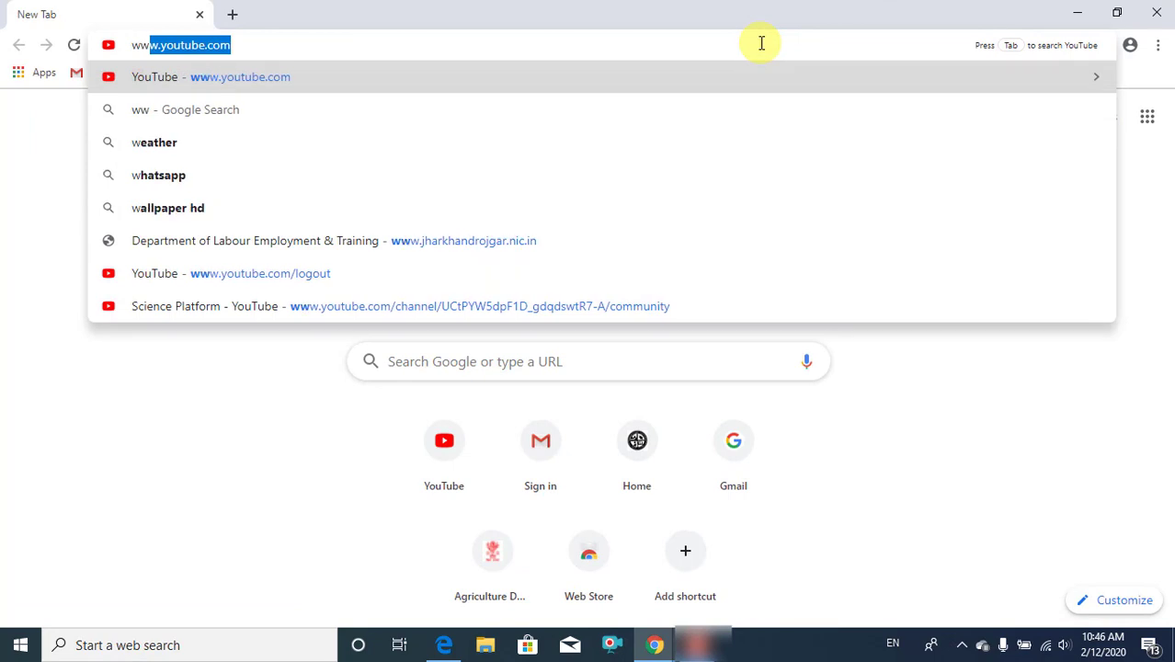
text(w)
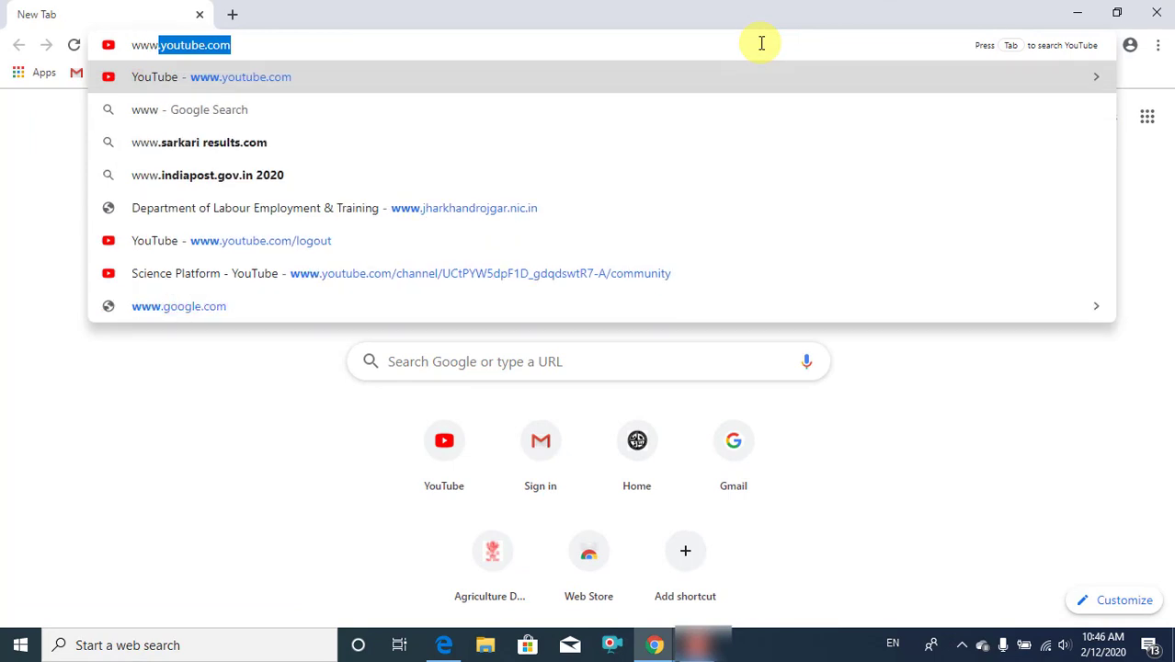
text(.j)
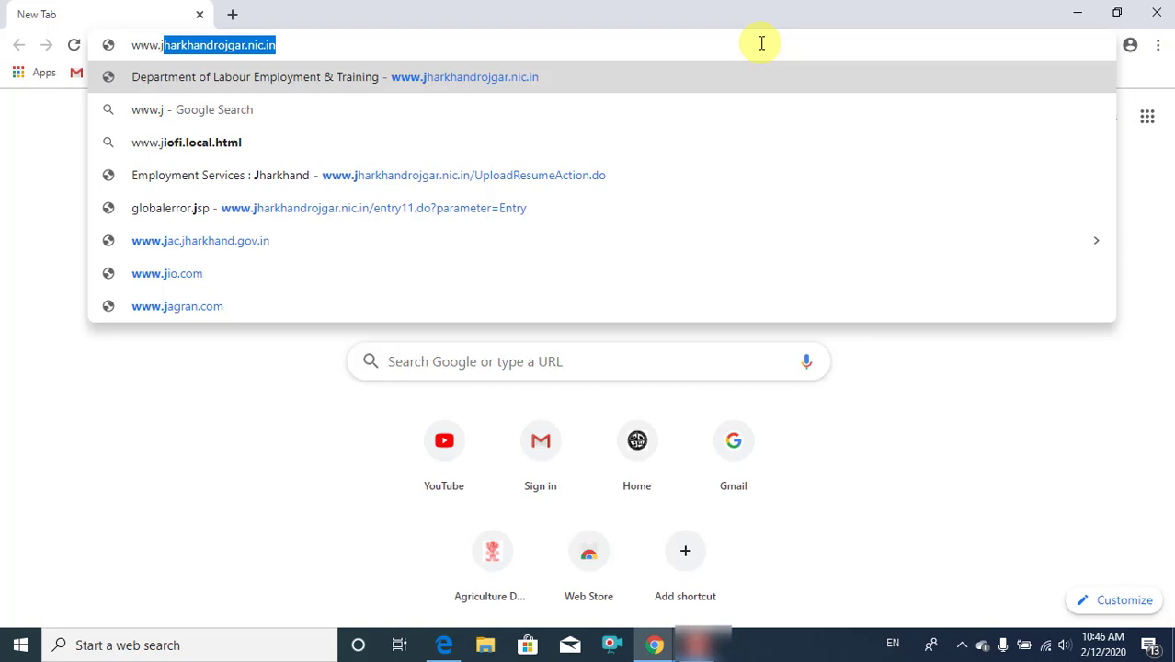
key(Return)
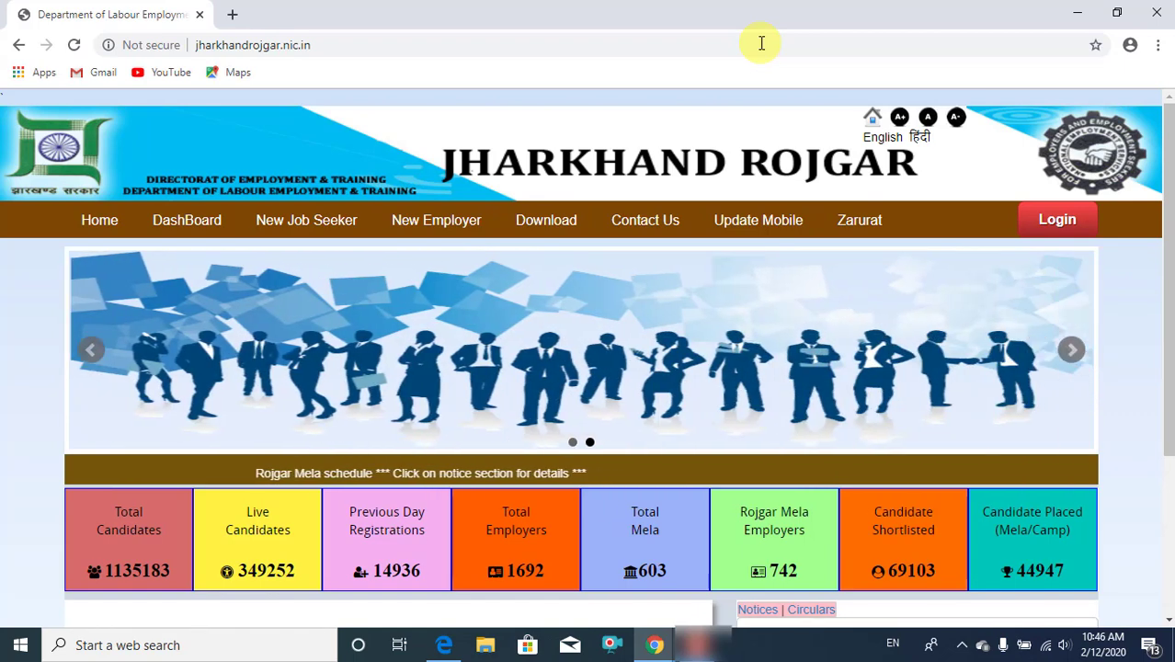
Sign in to the candidate account with the user ID and account password
click(1067, 235)
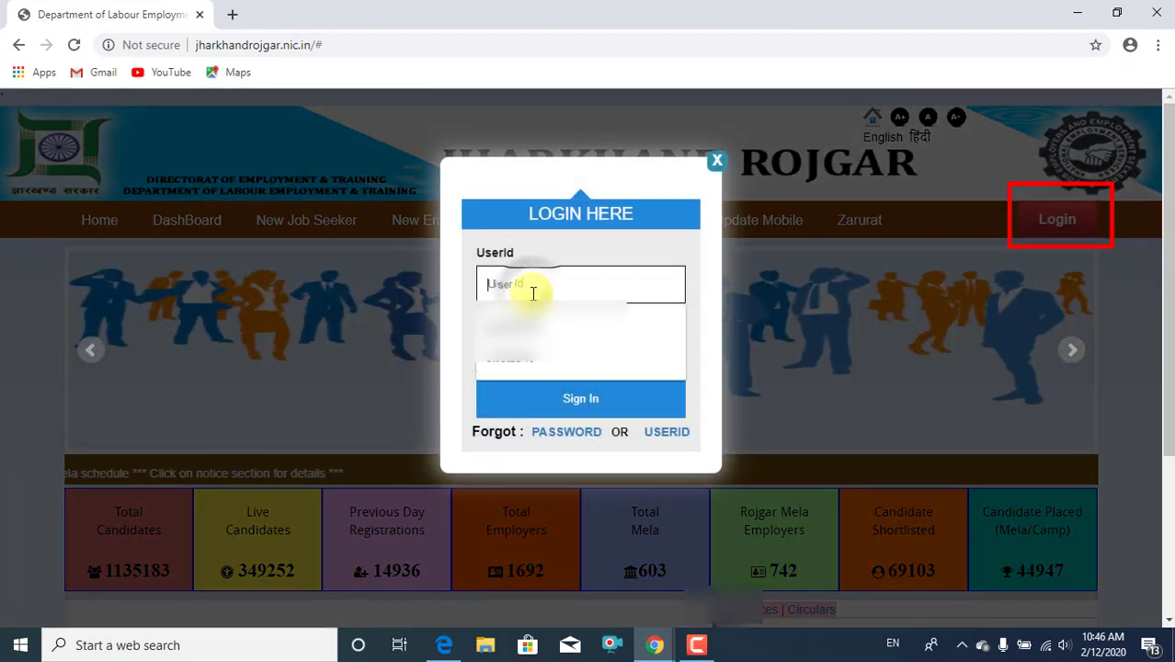
click(829, 329)
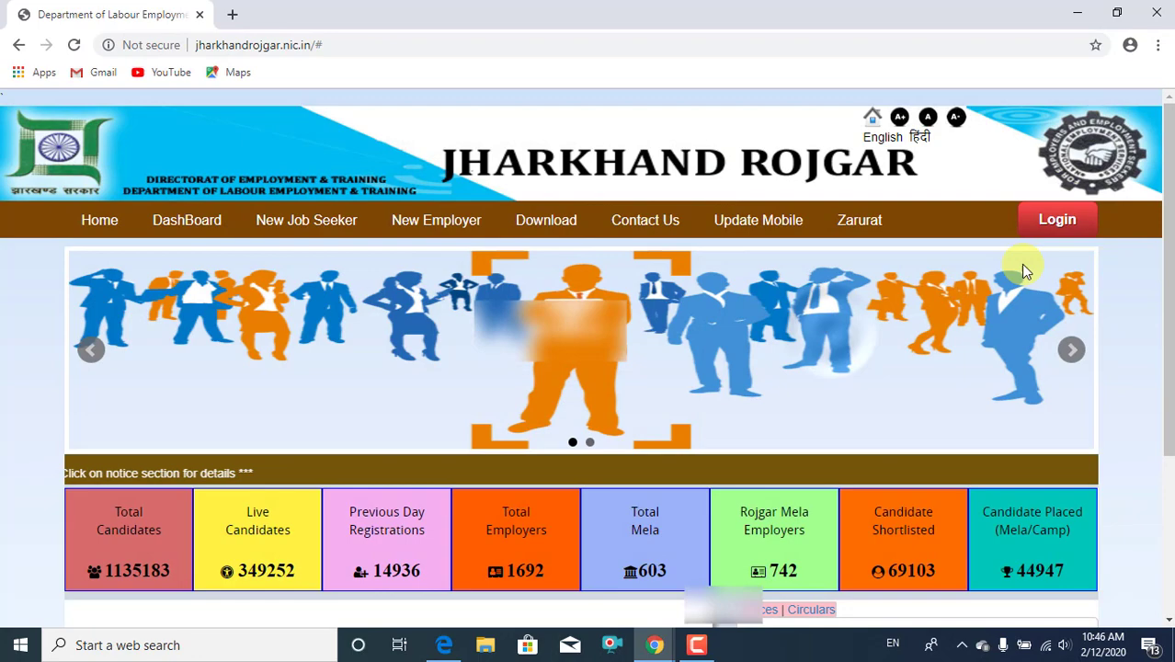
click(1086, 219)
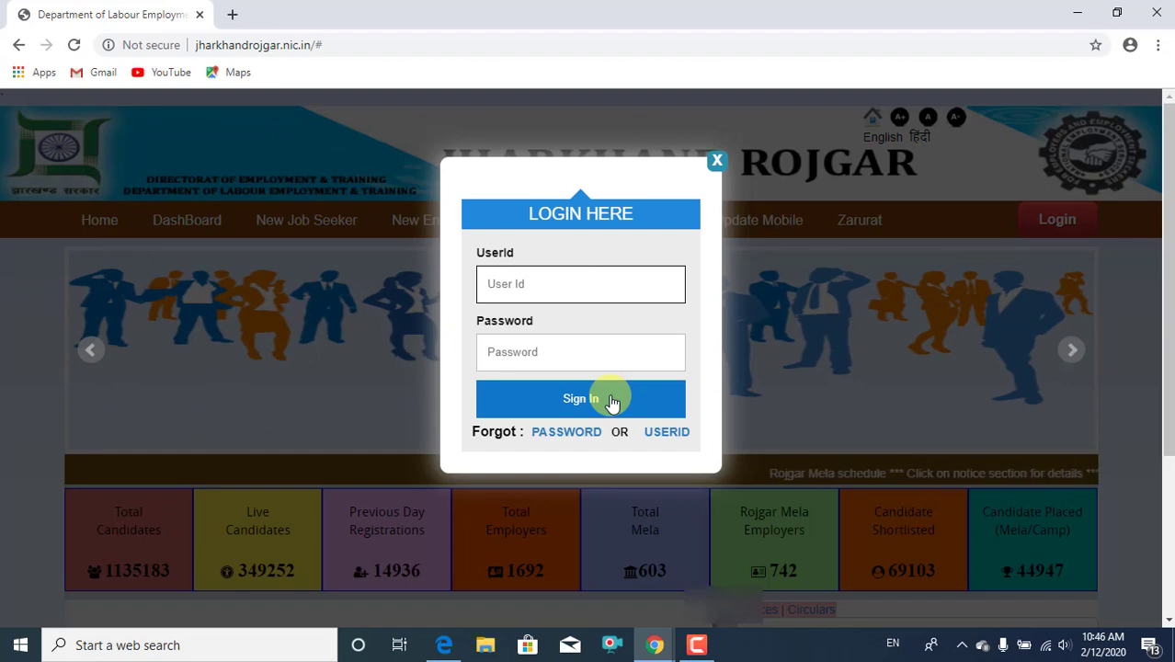
click(611, 400)
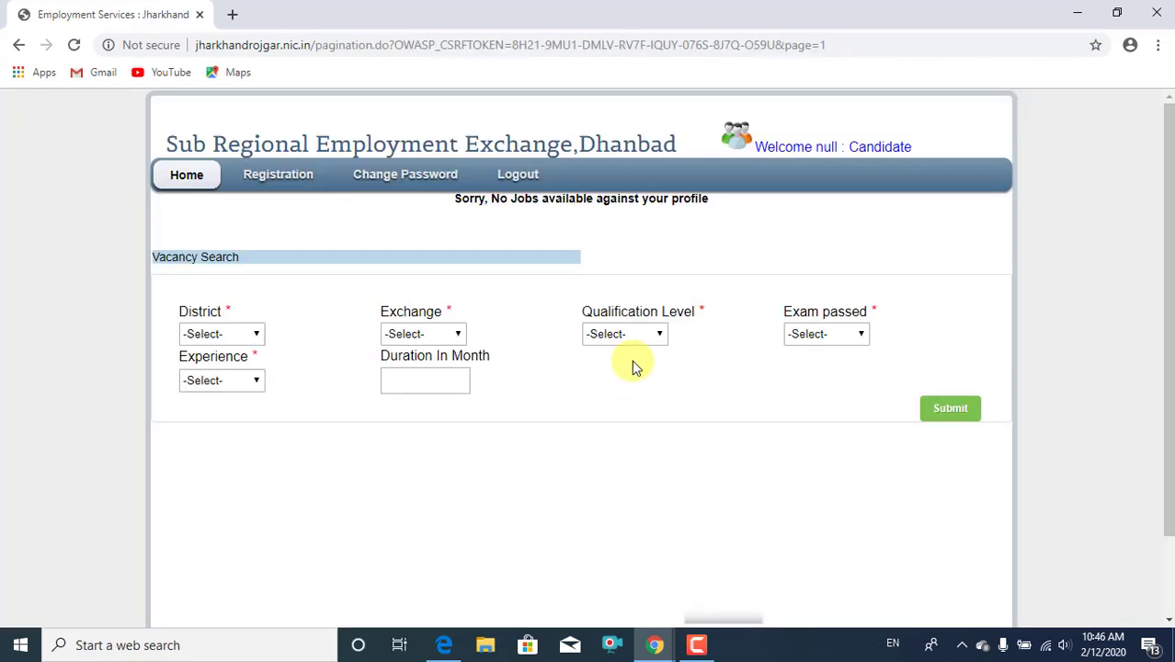
Open the candidate registration for editing and replace the mobile number in the personal details with a new one
click(317, 180)
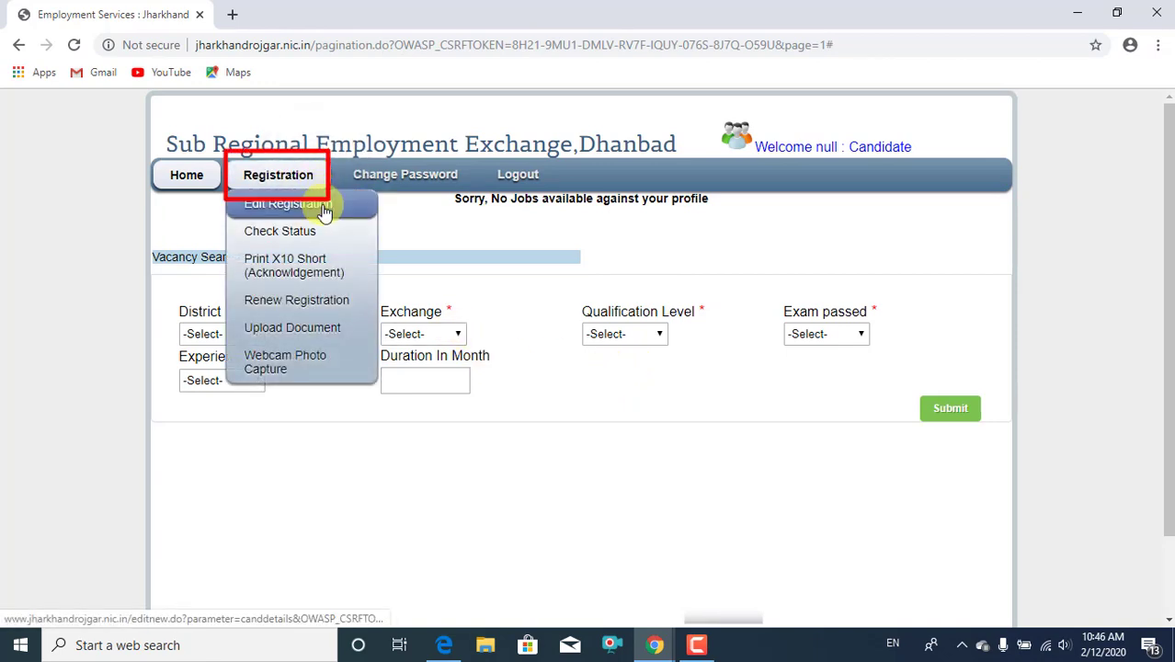
click(324, 210)
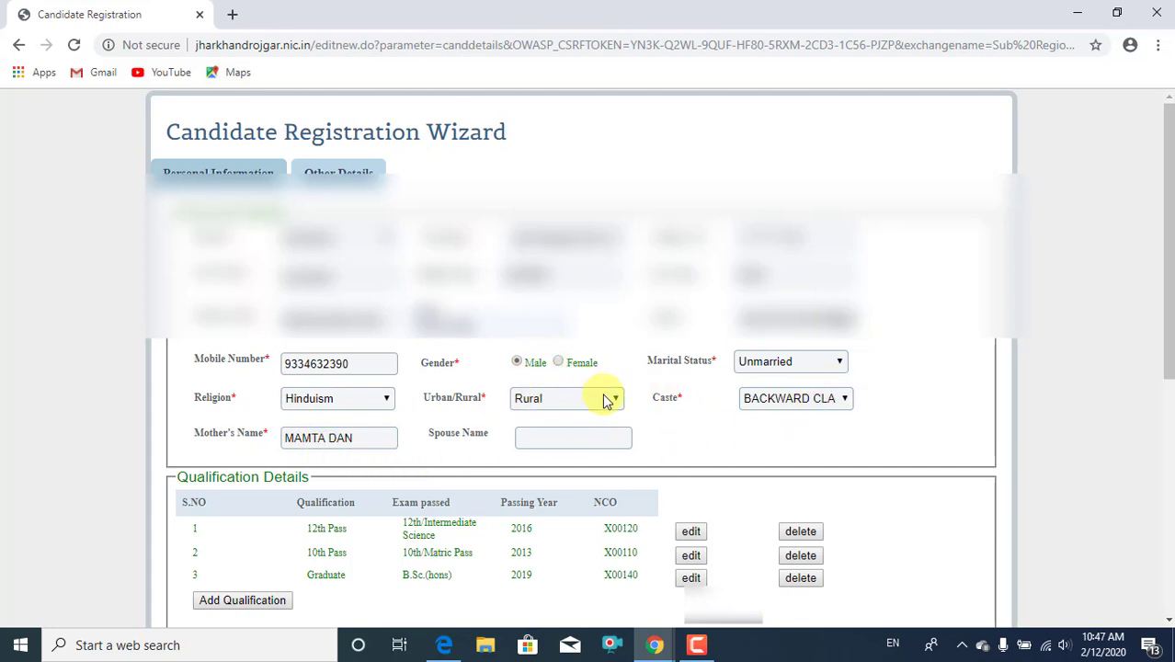
scroll(692, 378, down, 3)
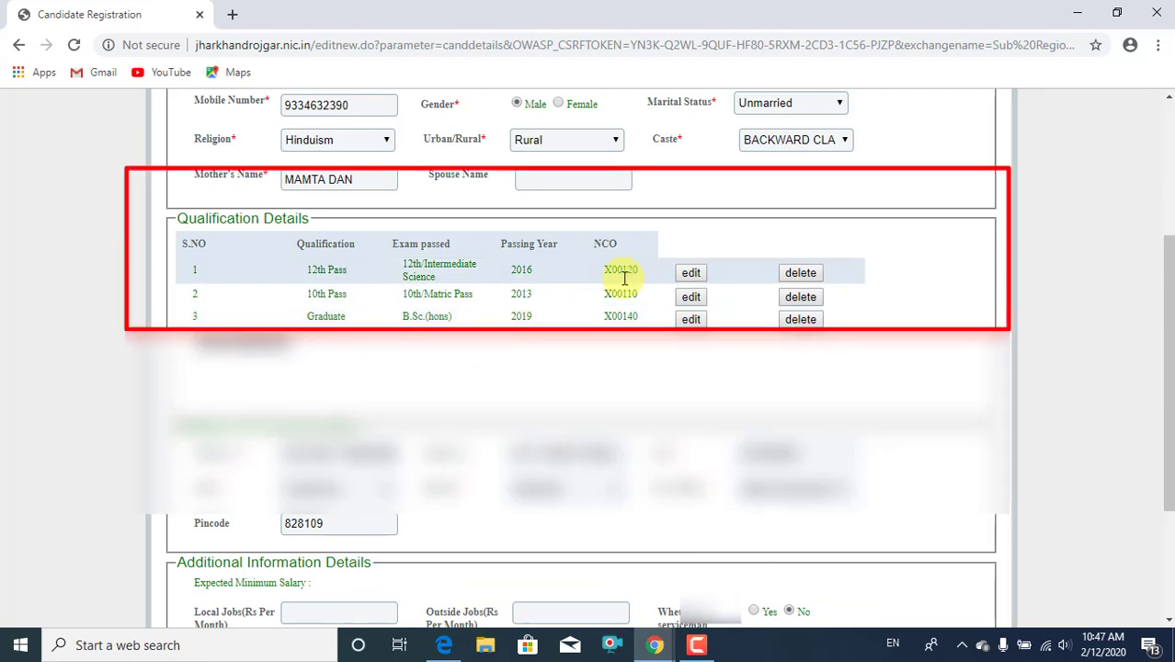
scroll(492, 281, up, 2)
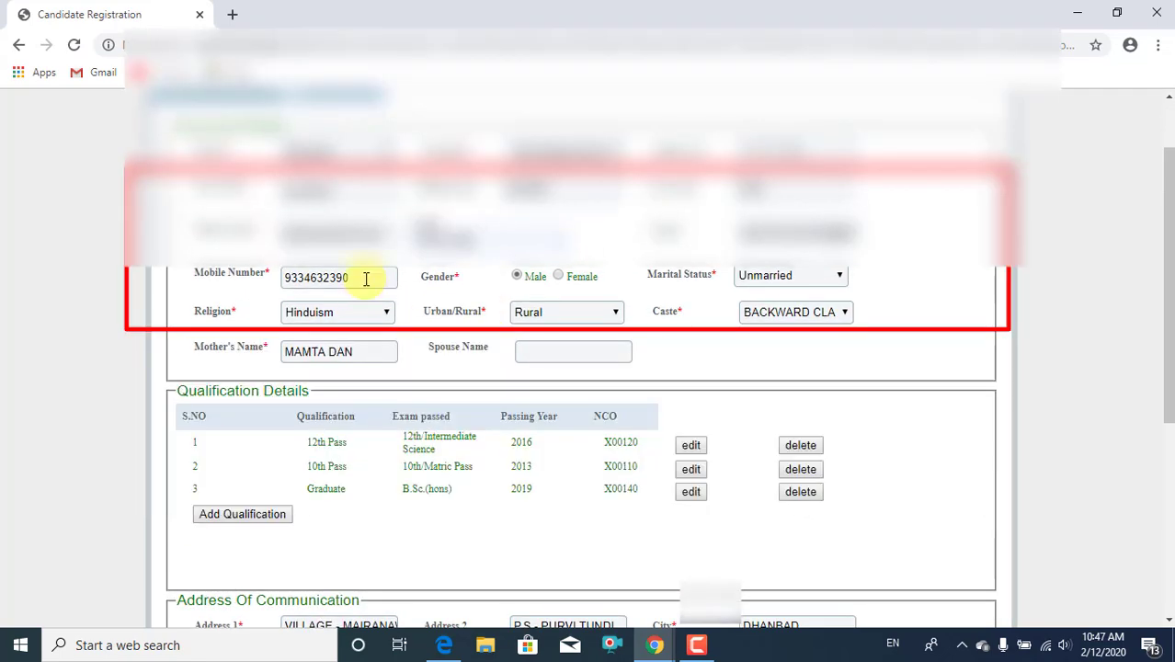
click(366, 278)
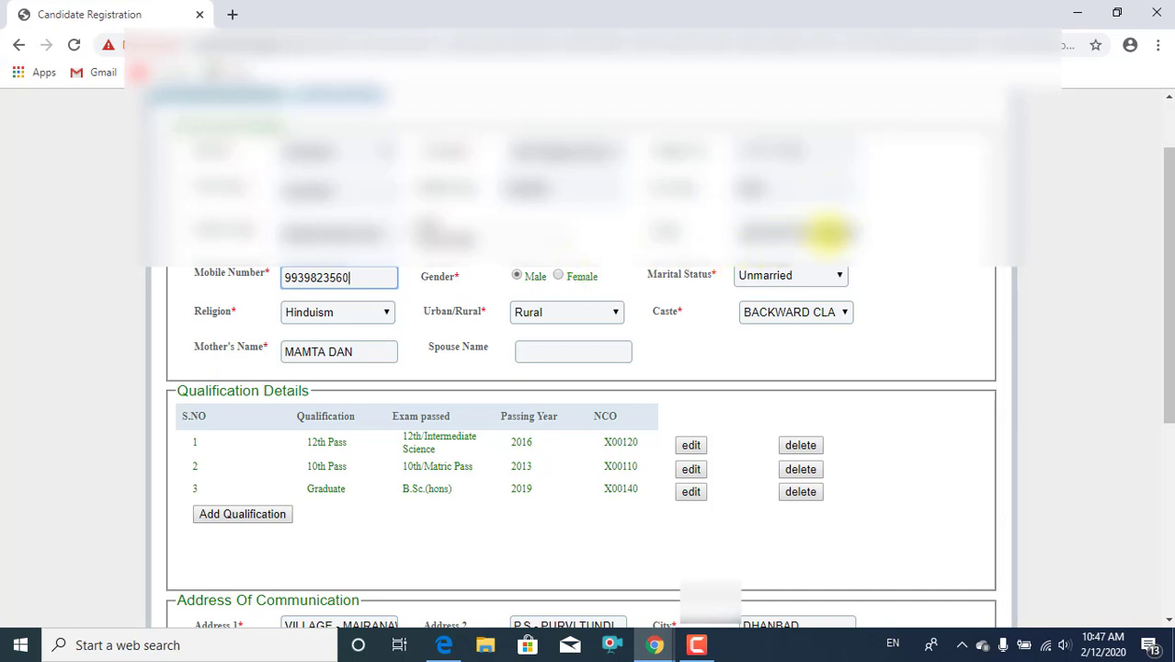
Check the email, religion and caste fields, keeping BACKWARD CLASS as caste, and review the qualification, address and additional information sections
click(825, 231)
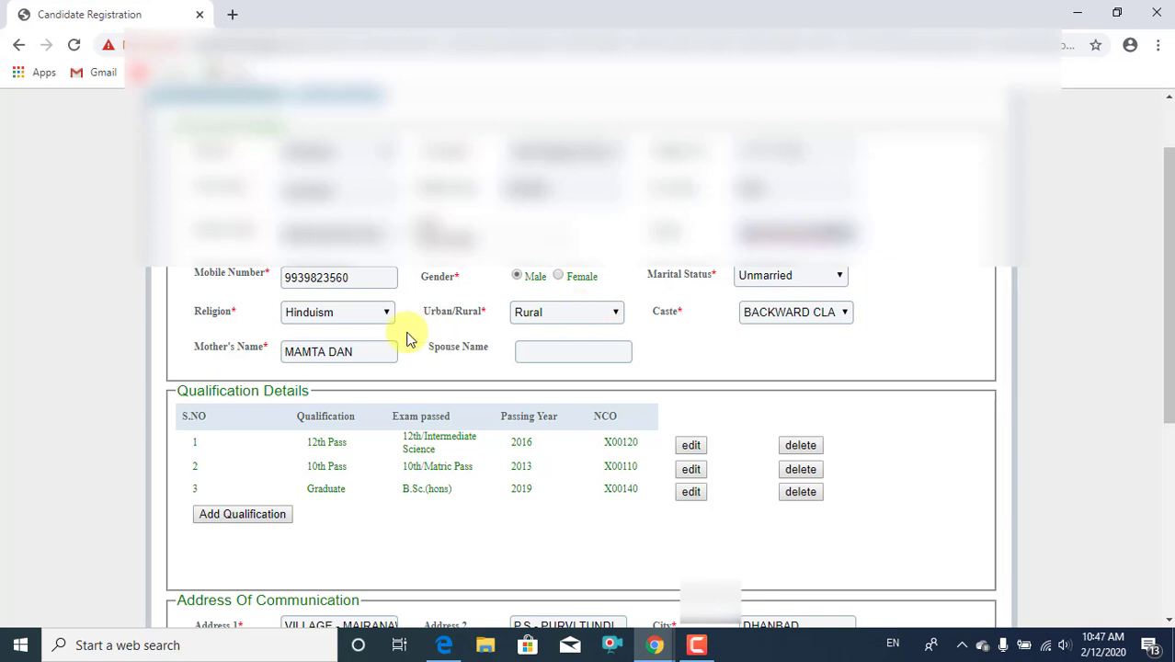
click(386, 314)
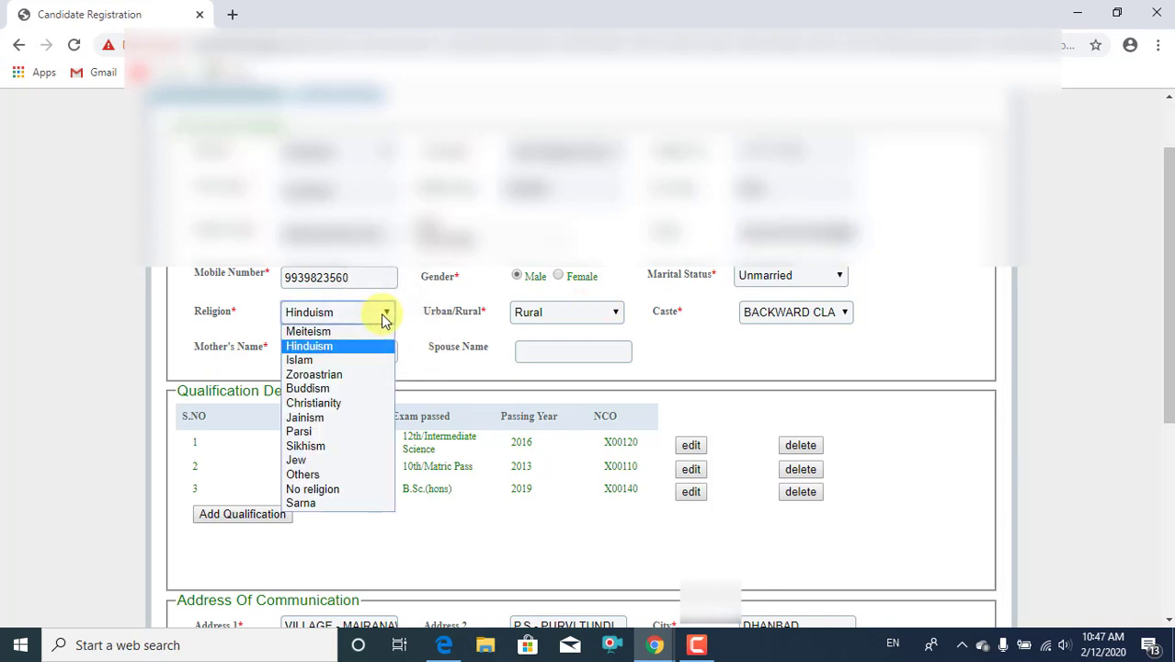
click(381, 313)
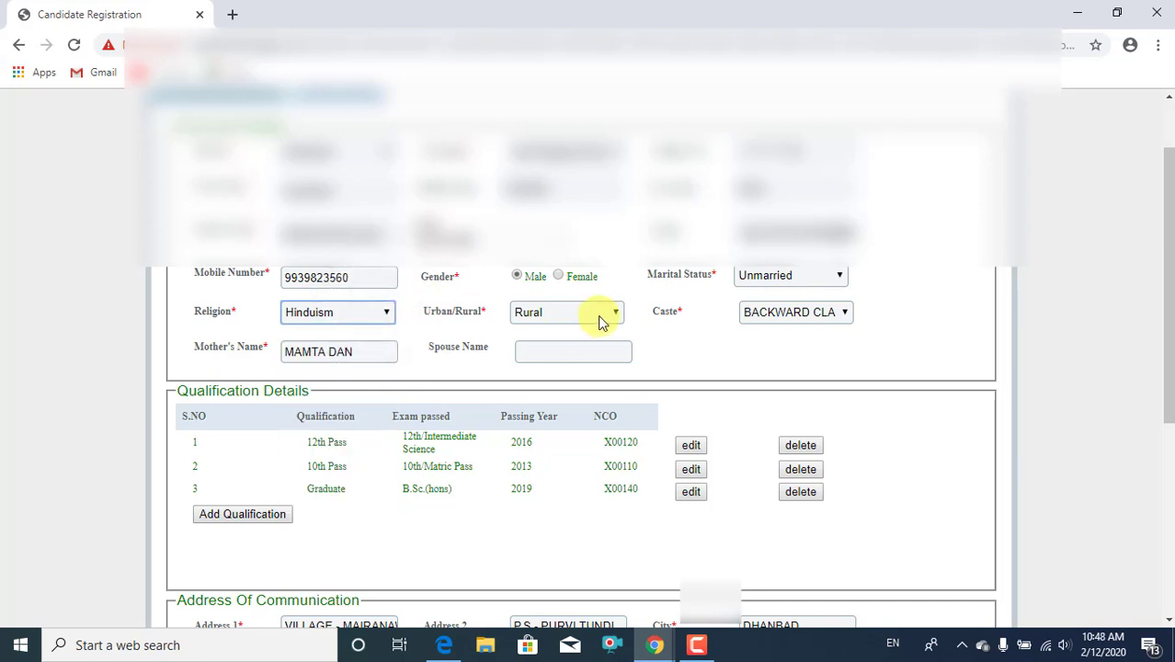
click(800, 313)
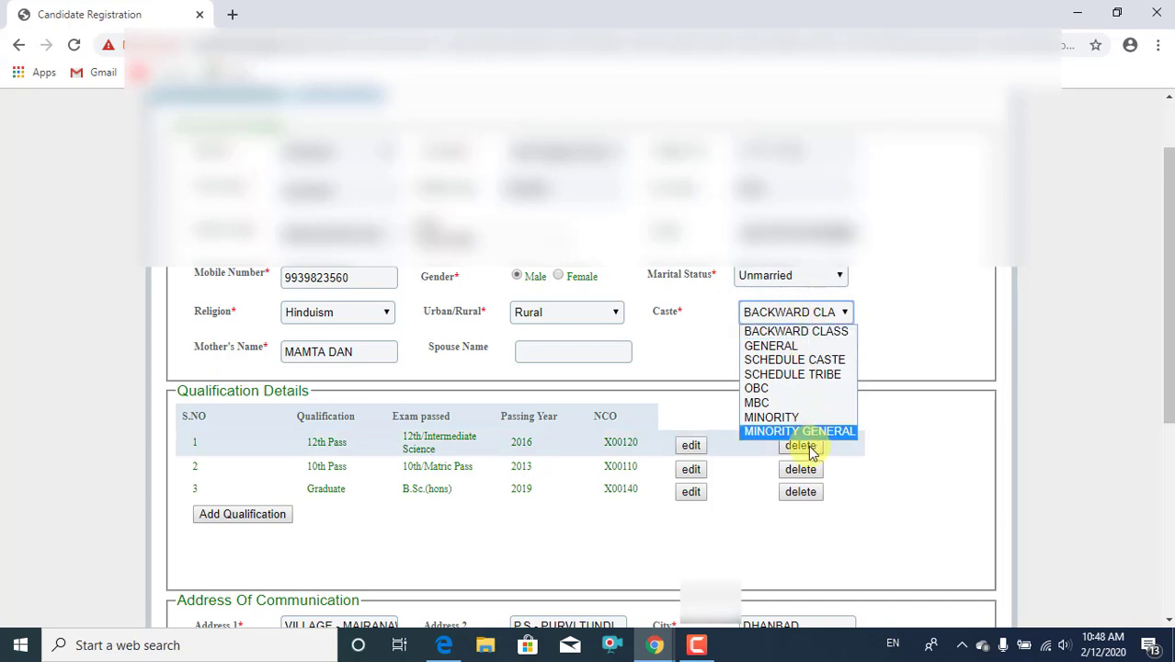
click(817, 331)
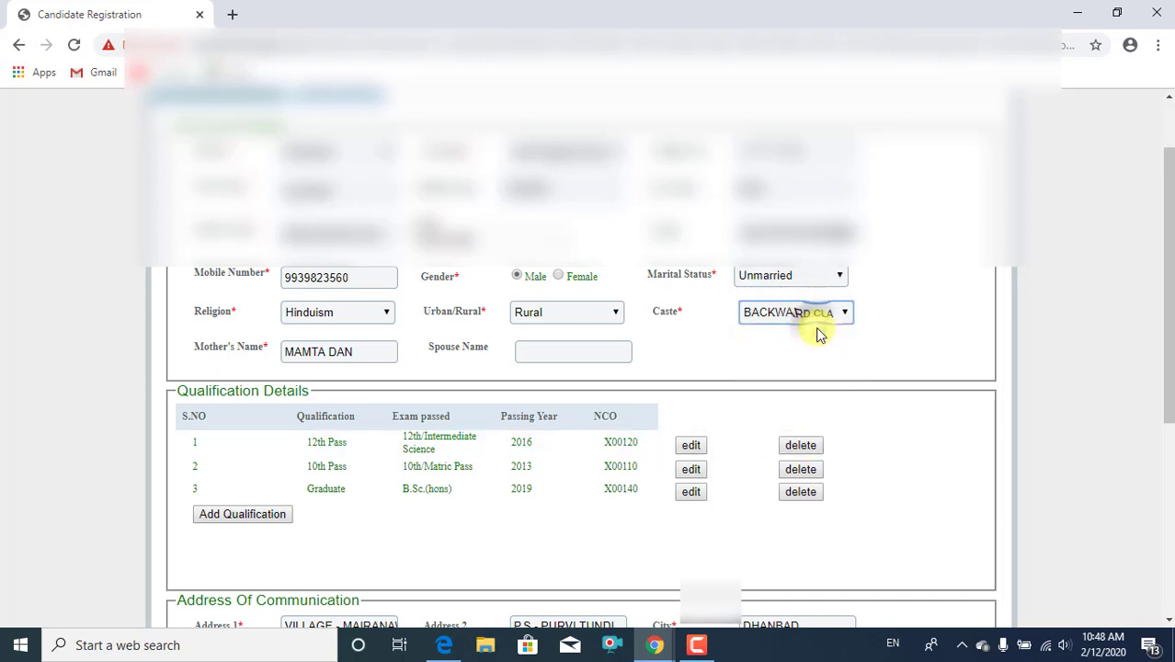
scroll(393, 415, down, 1)
scroll(409, 405, down, 2)
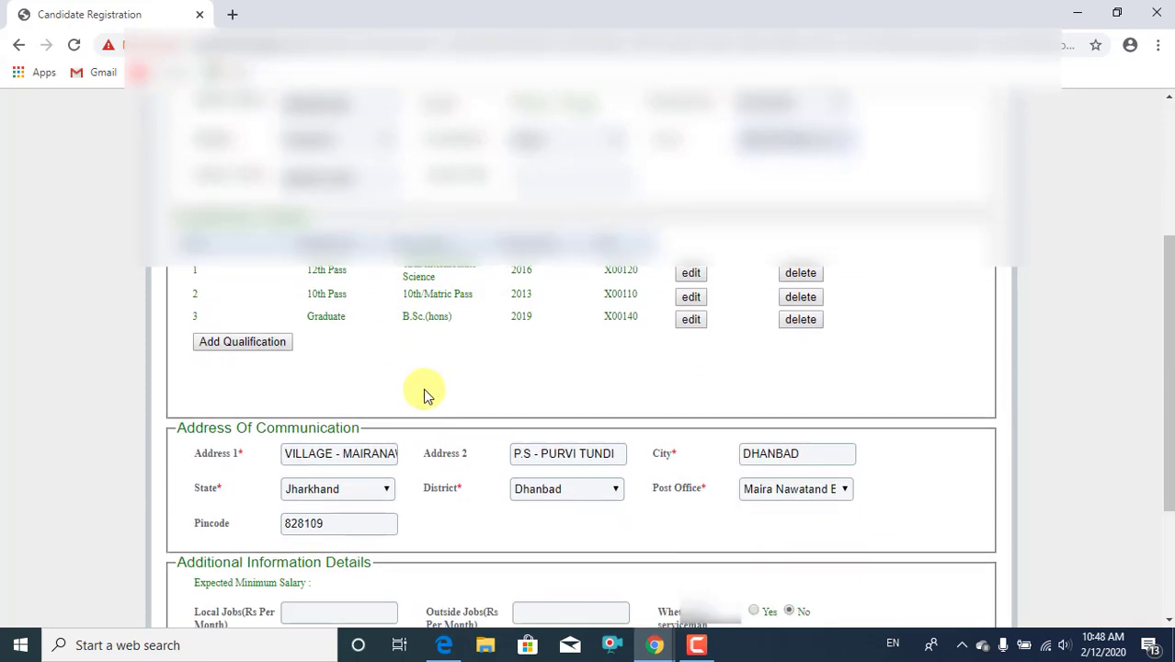
scroll(431, 393, down, 1)
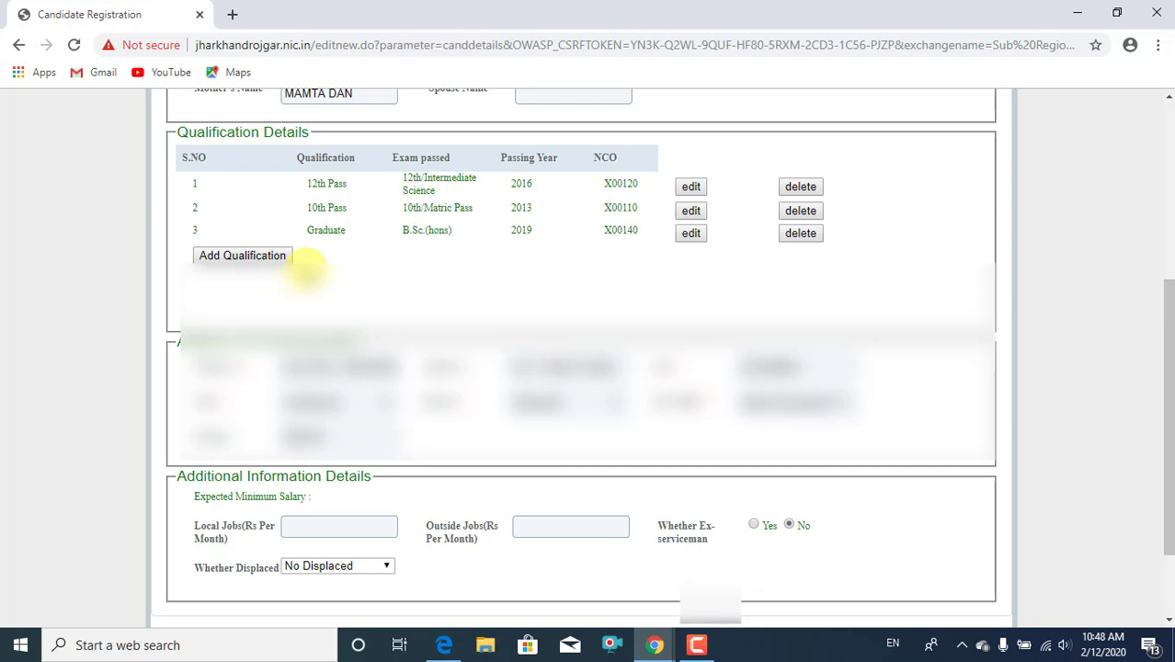
scroll(375, 326, down, 1)
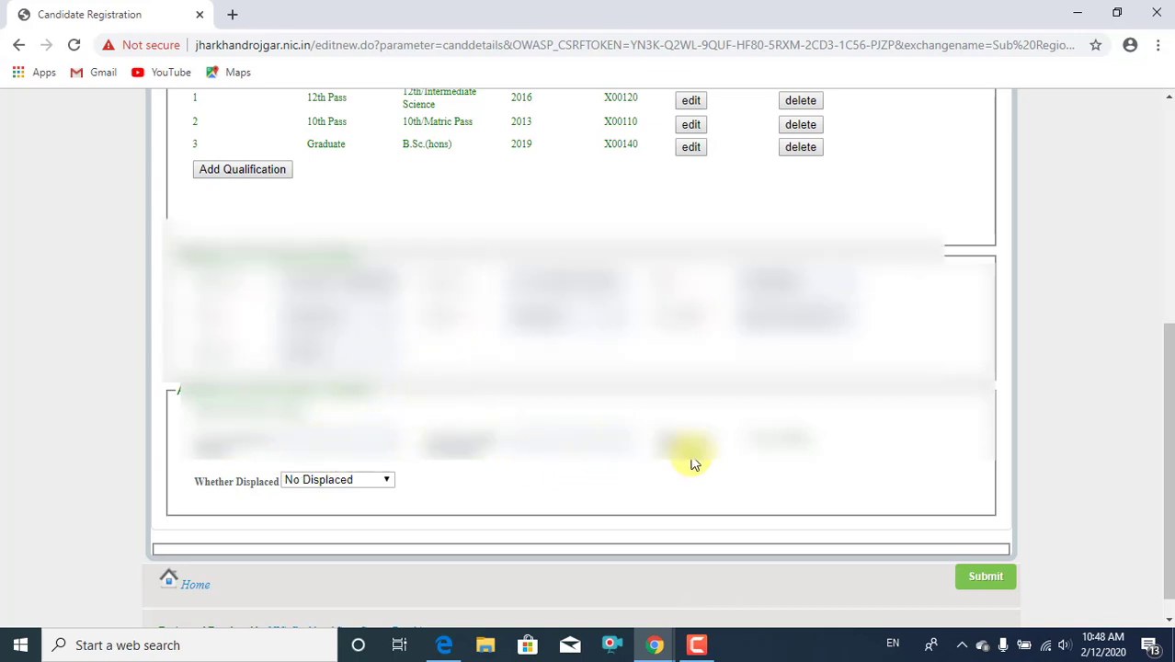
scroll(593, 441, up, 10)
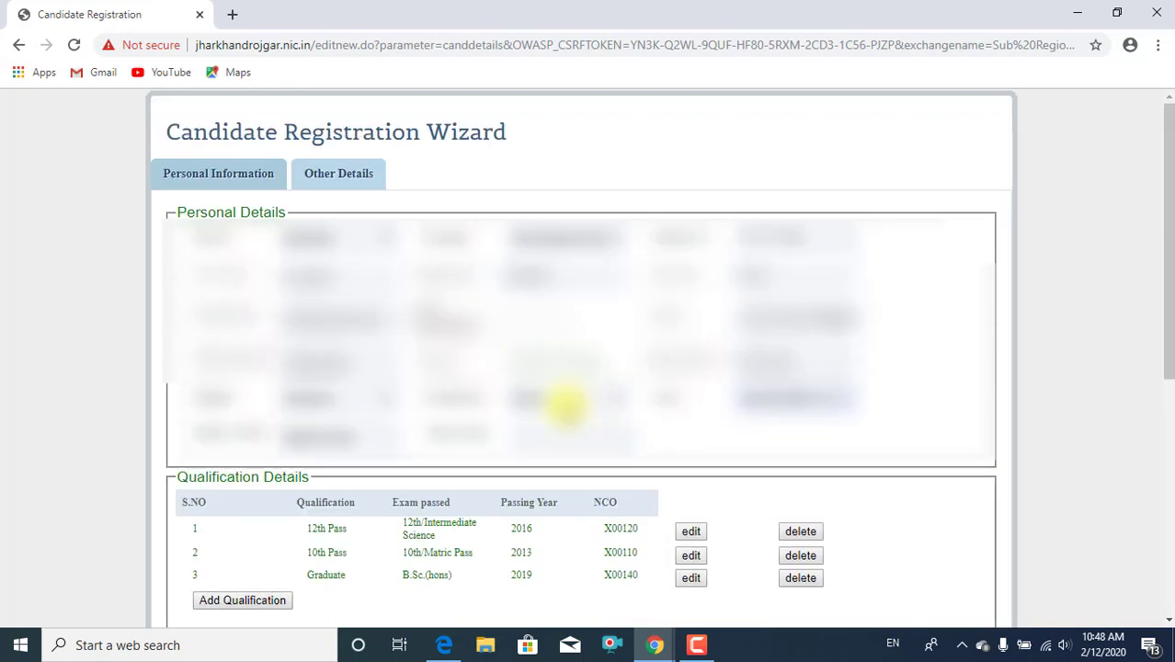
In the experience details under Other Details, set the sector to Defence and the experience type to the PVT FULL TIME option
click(329, 184)
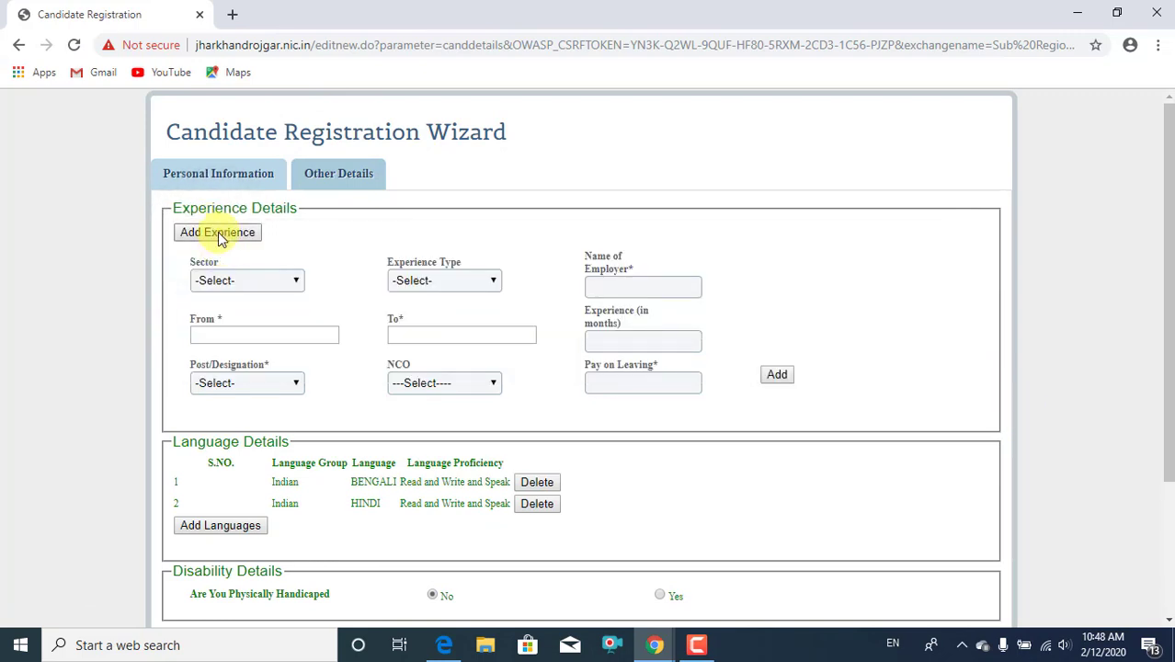
click(291, 288)
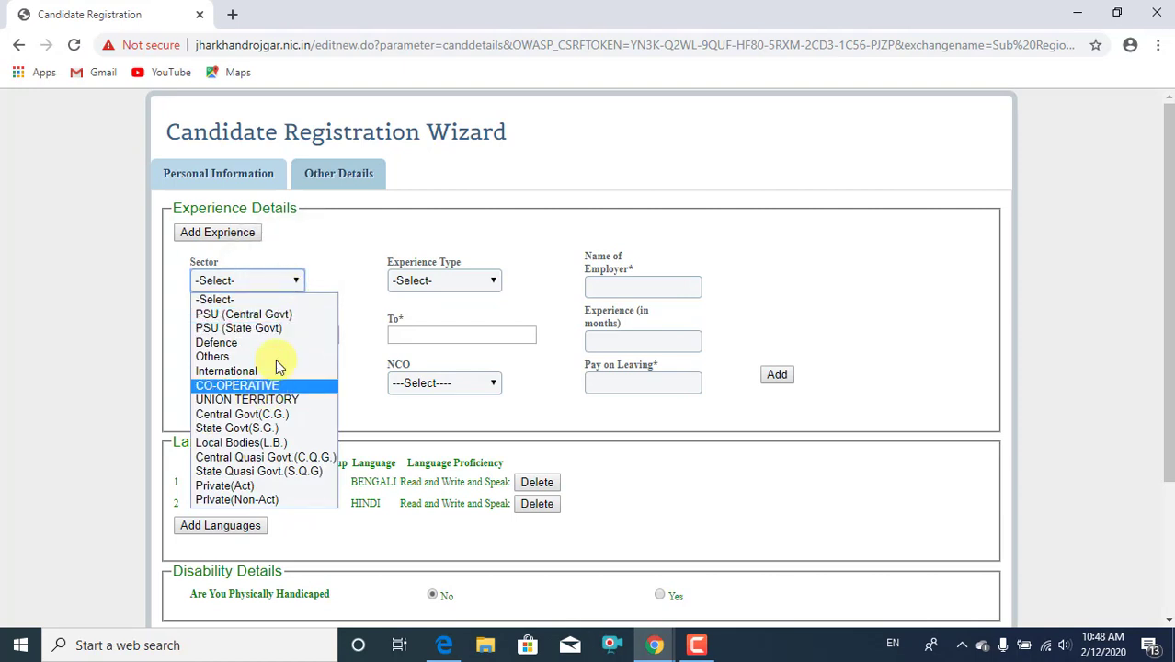
click(216, 342)
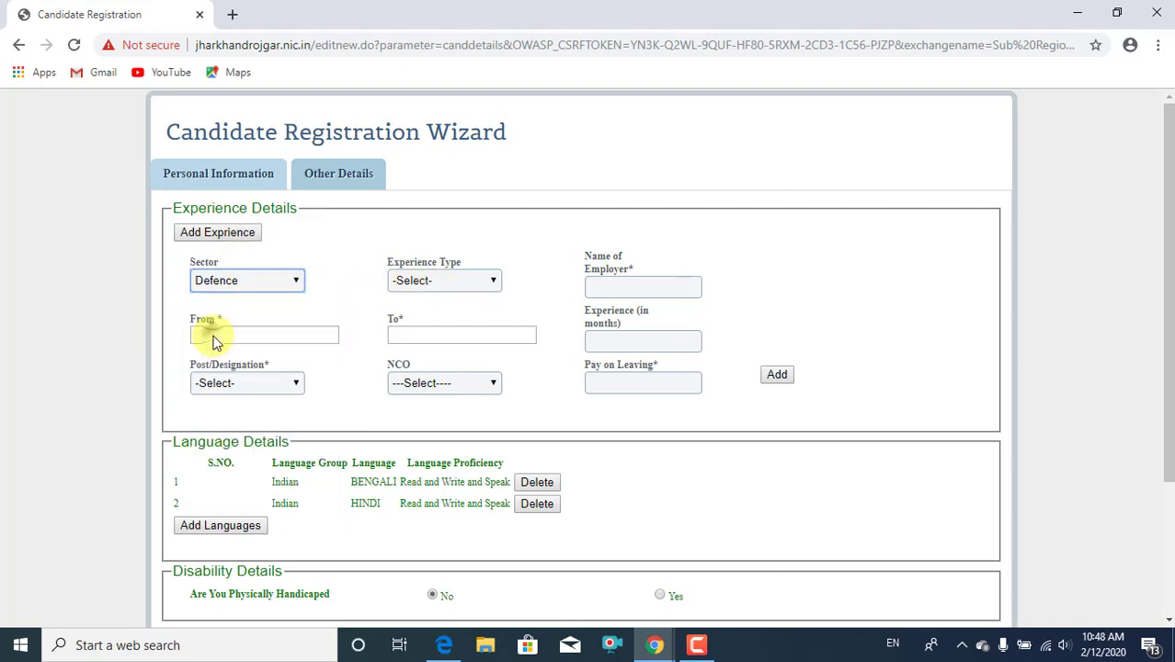
click(449, 280)
click(441, 329)
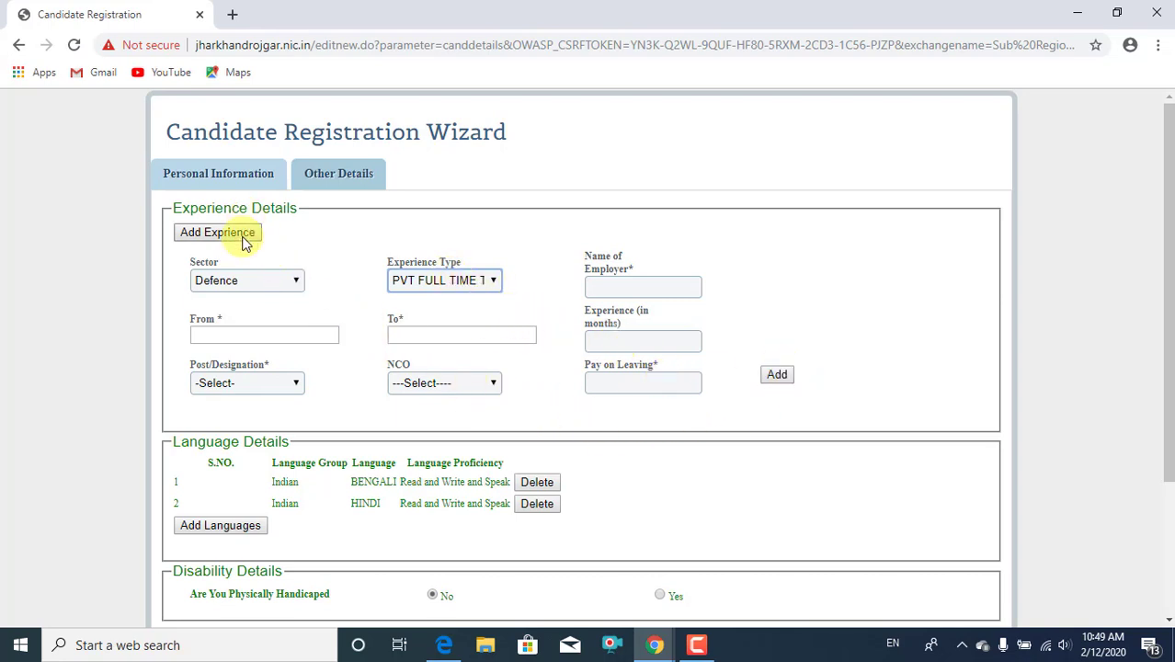
Review the language and disability details, and recheck the personal, qualification and address details under Personal Information
scroll(565, 320, down, 1)
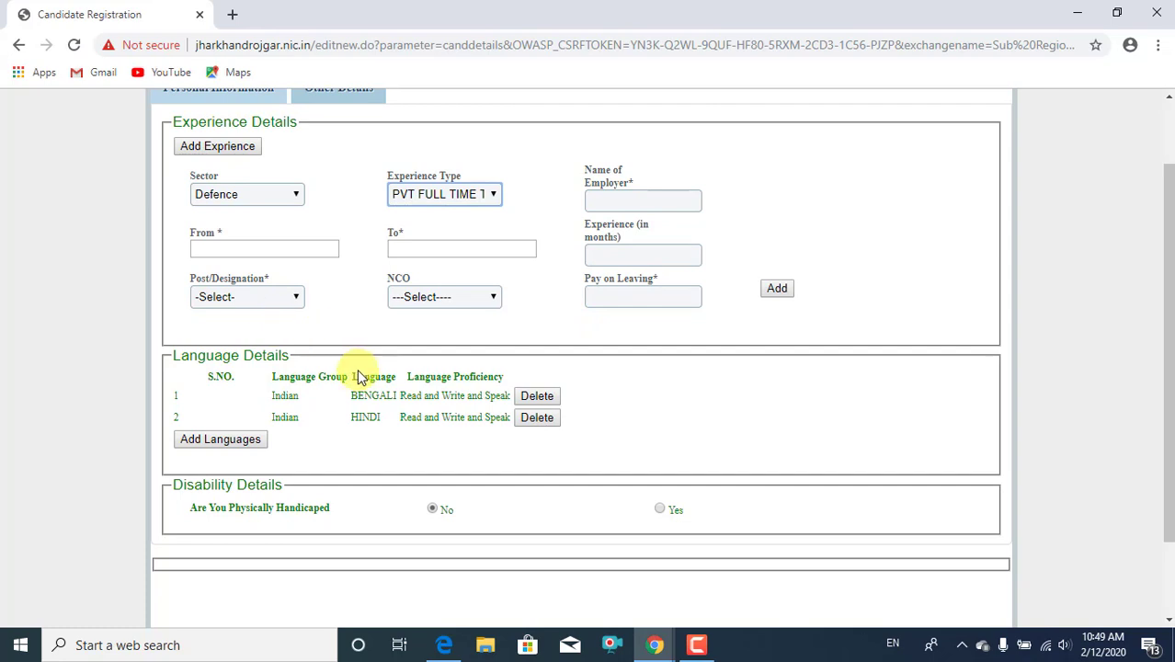
scroll(276, 391, down, 1)
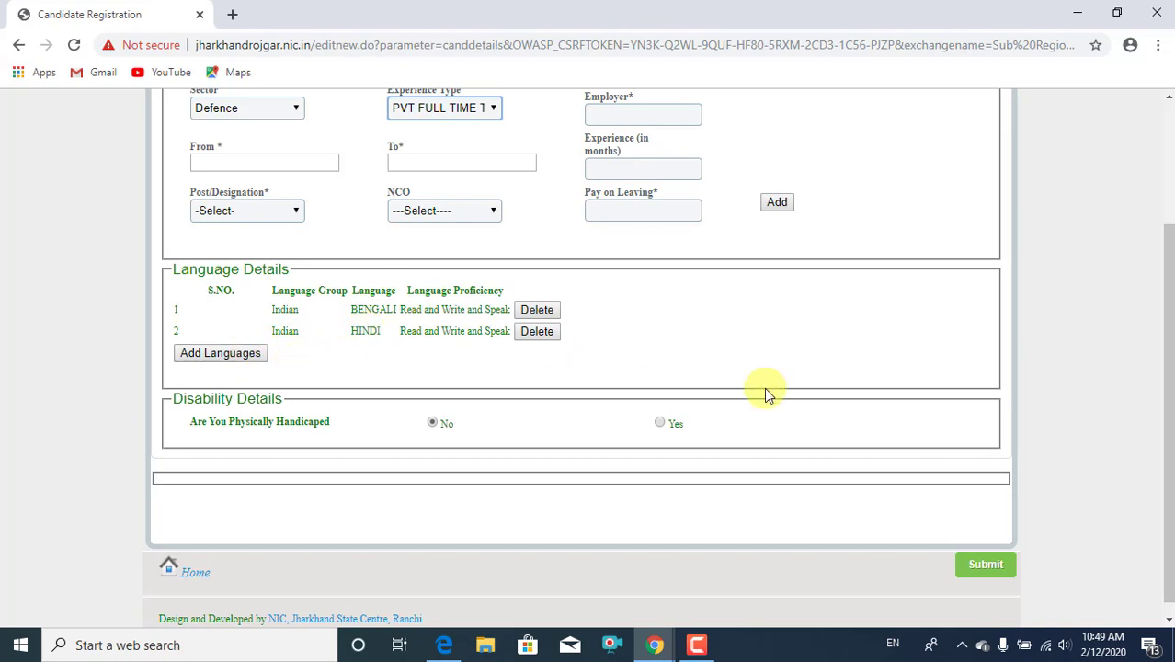
scroll(865, 469, up, 2)
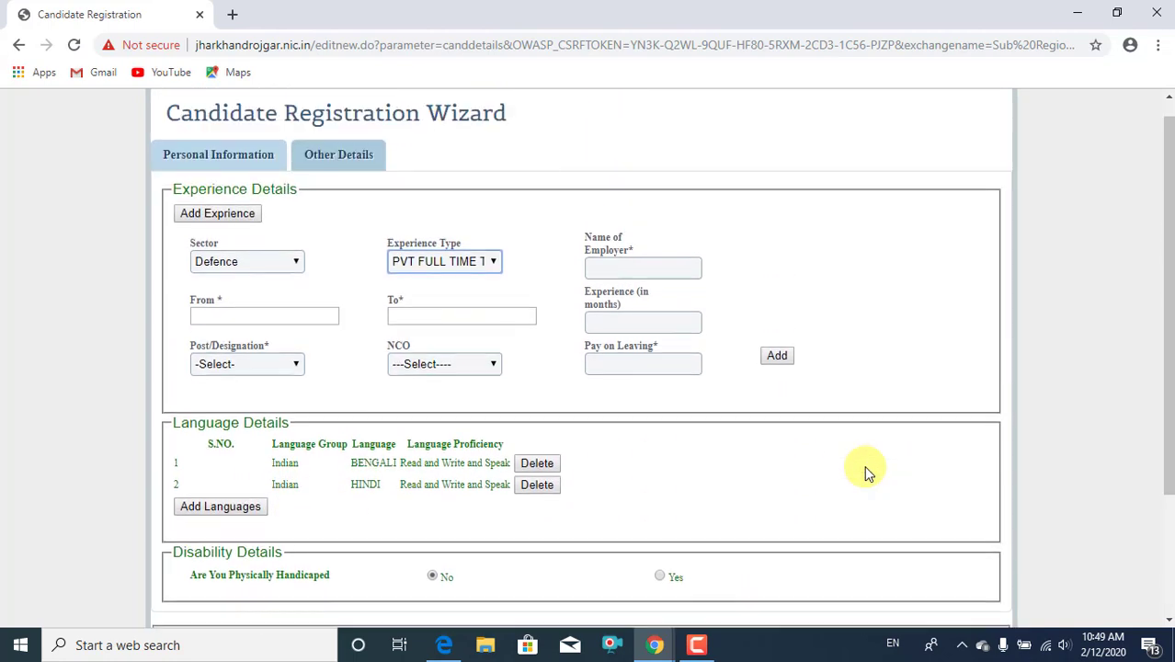
click(218, 173)
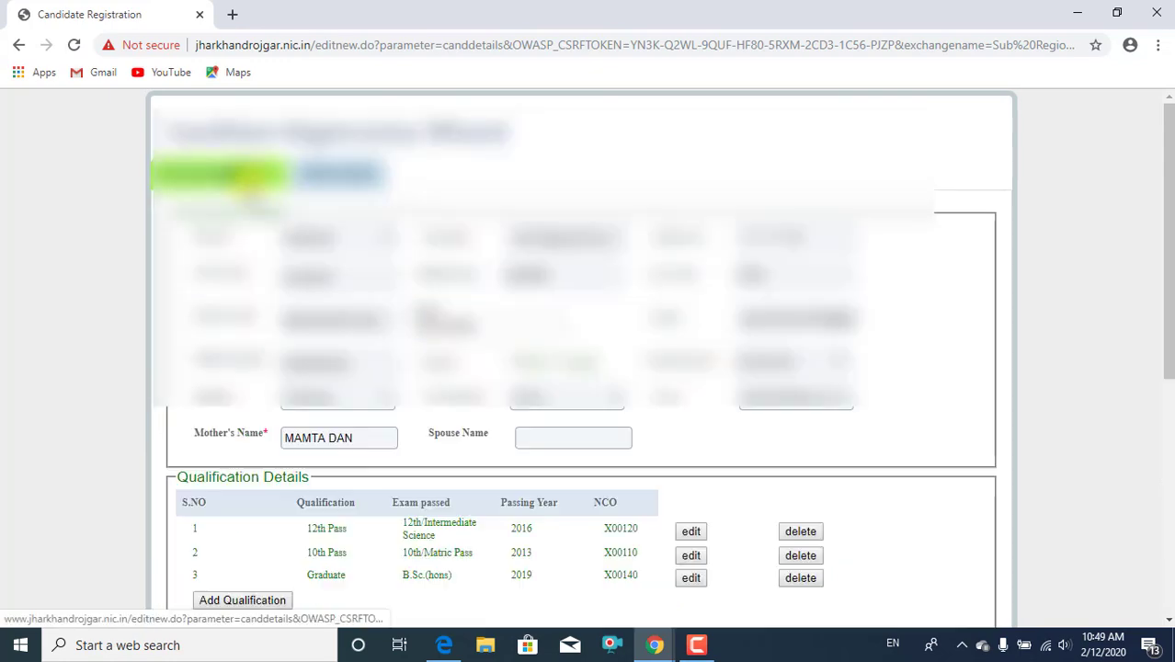
scroll(754, 363, down, 5)
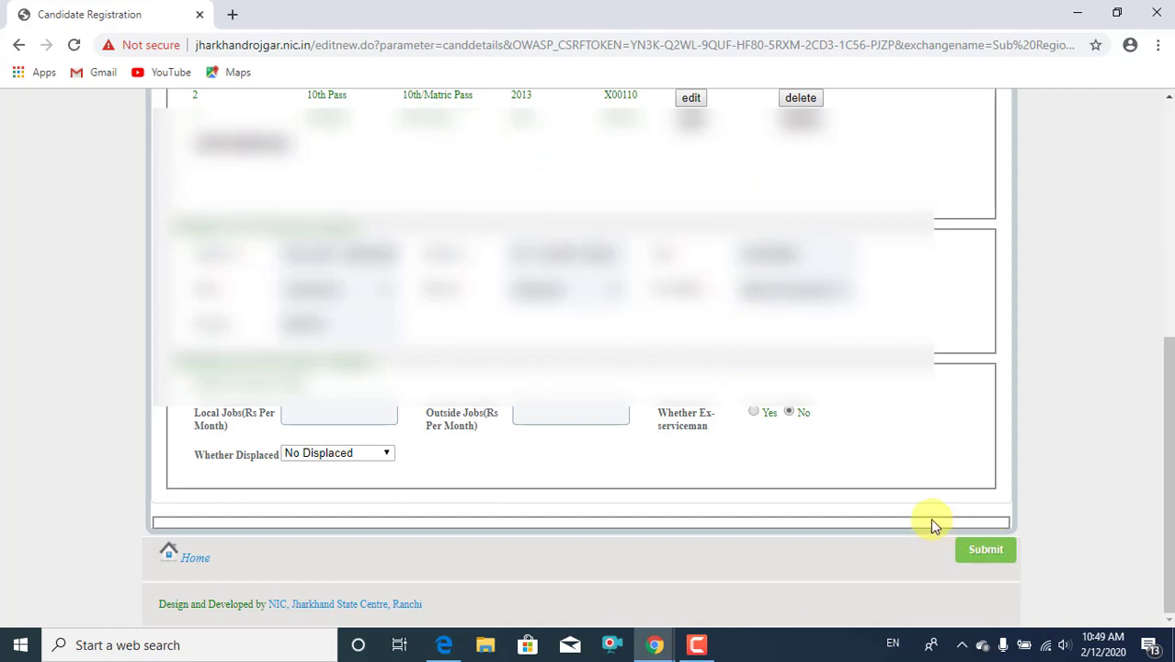
scroll(849, 497, up, 5)
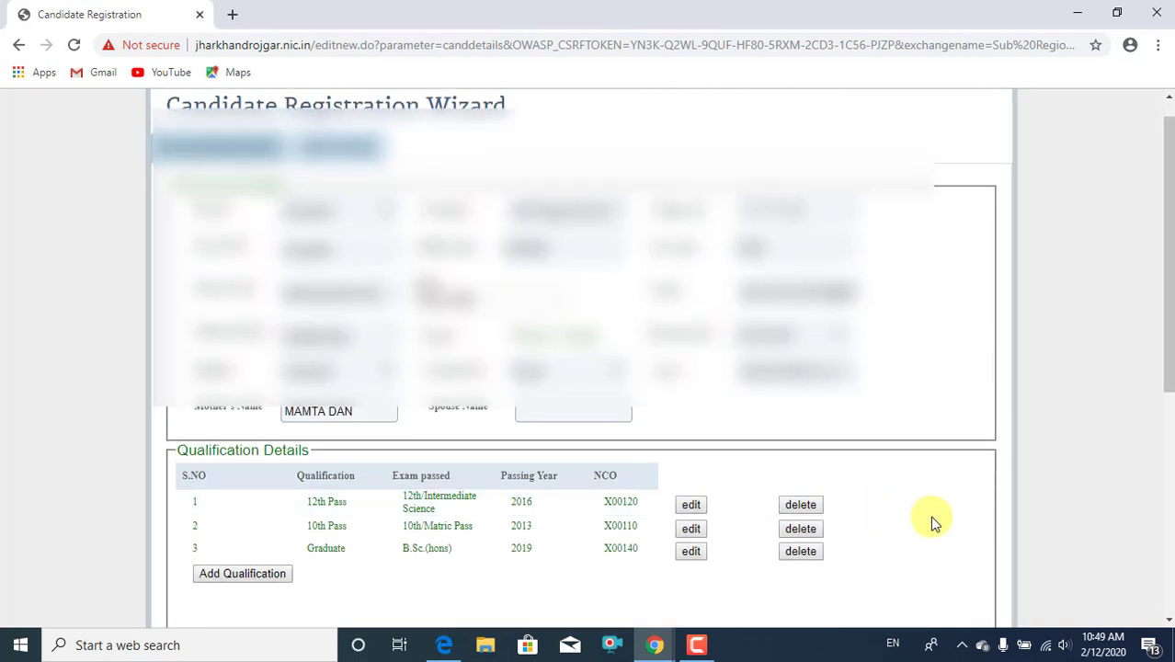
scroll(960, 507, down, 1)
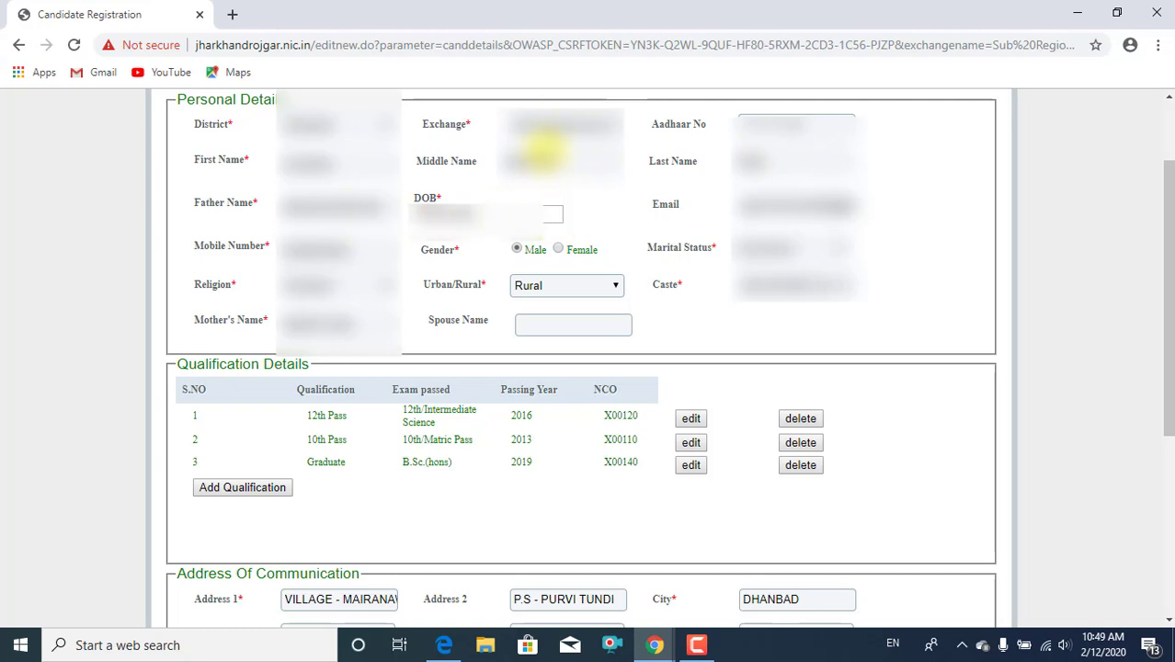
drag(176, 108, 582, 214)
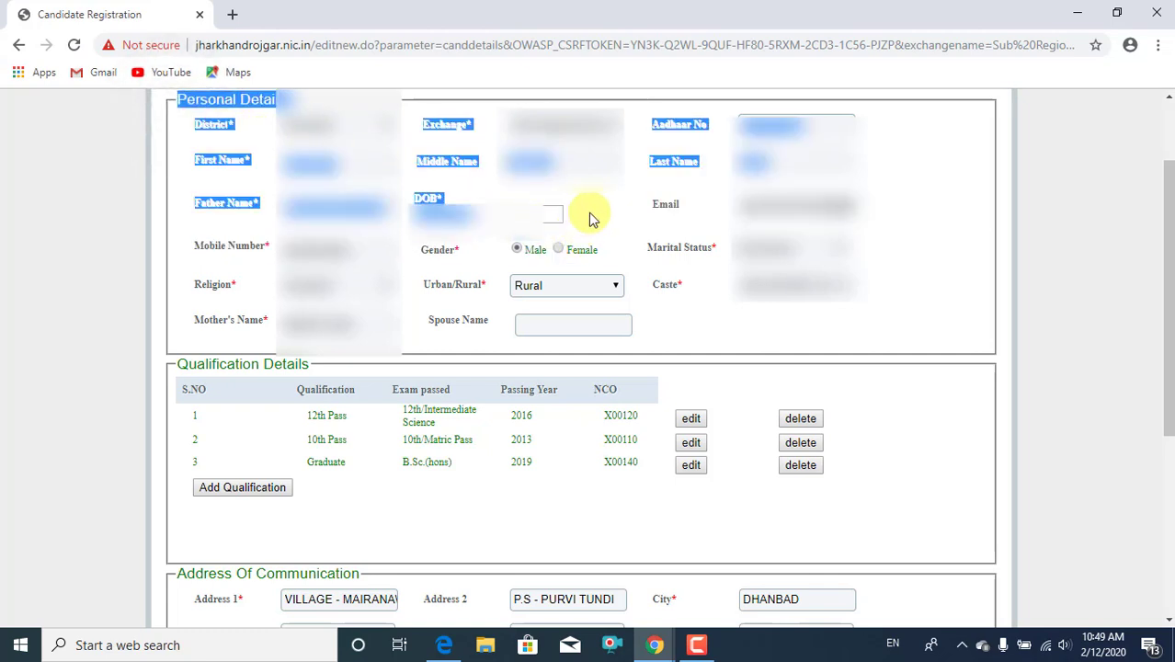
click(578, 195)
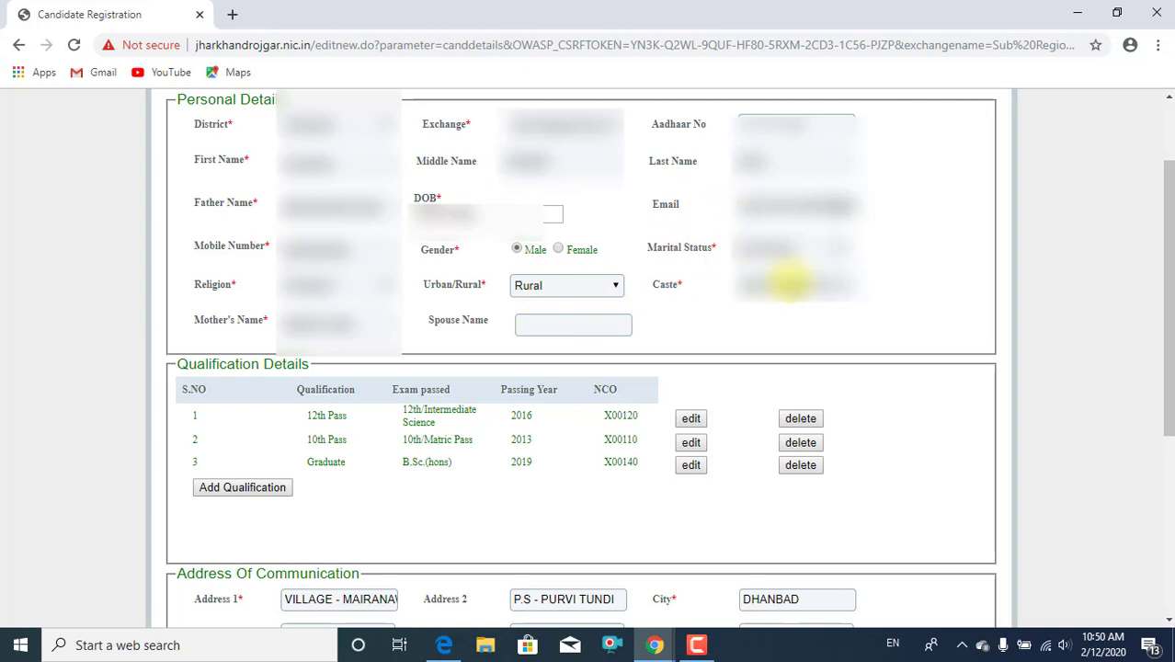
scroll(547, 368, down, 3)
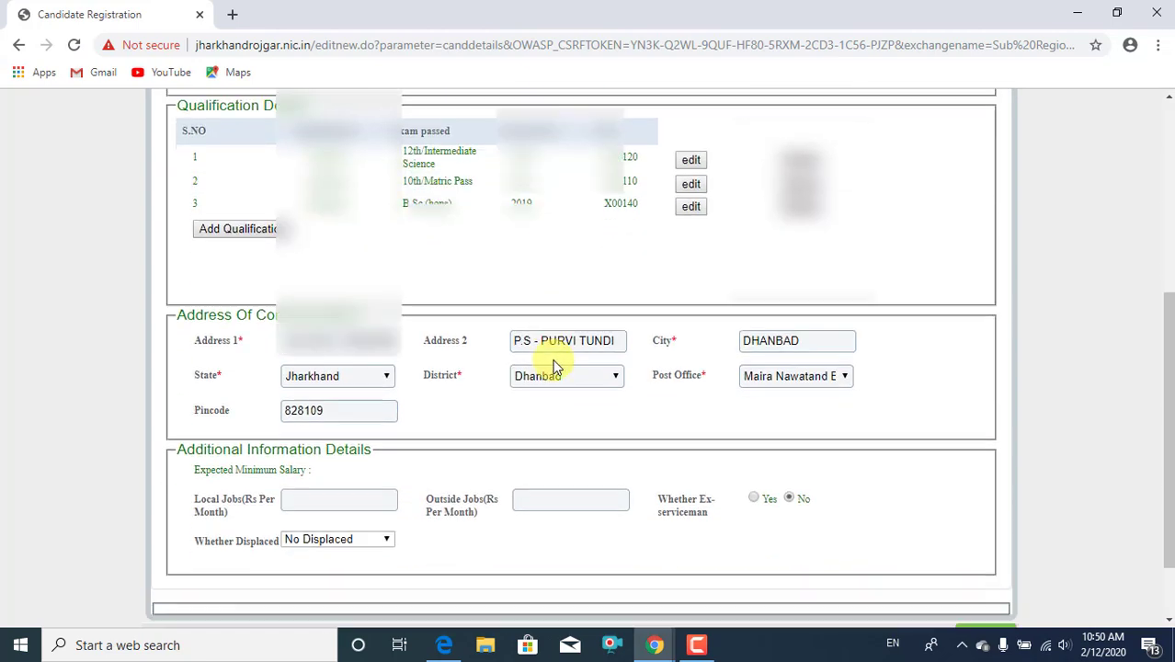
Recheck the personal, qualification and address details, and submit the edited candidate registration
scroll(556, 358, up, 3)
scroll(557, 359, down, 2)
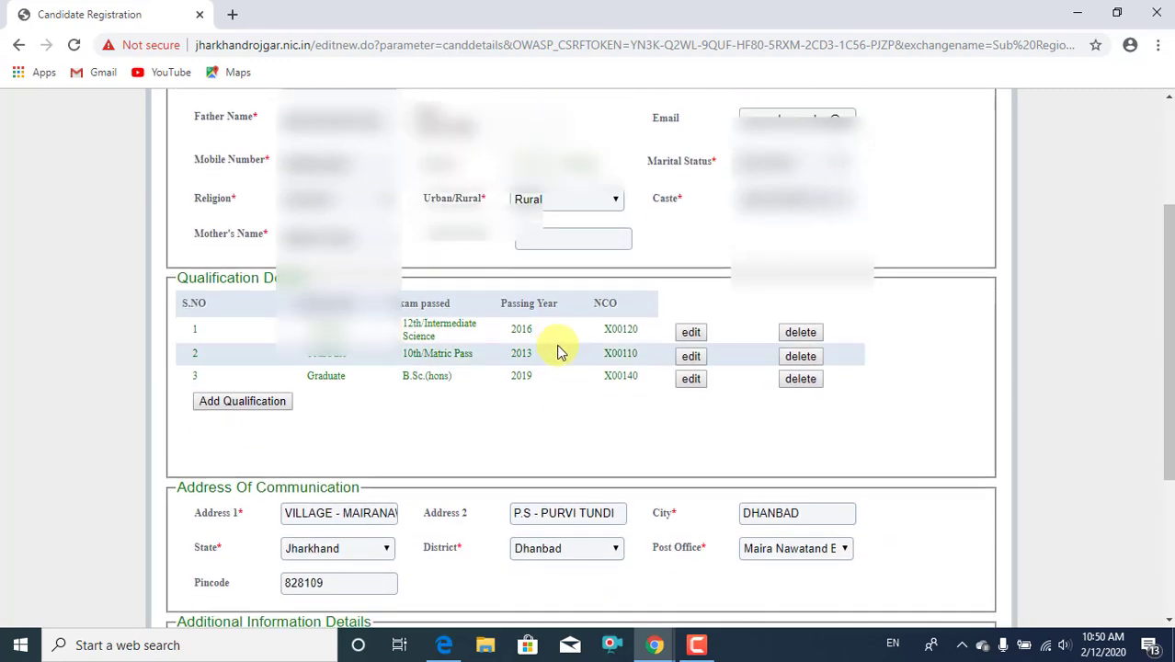
scroll(561, 355, up, 1)
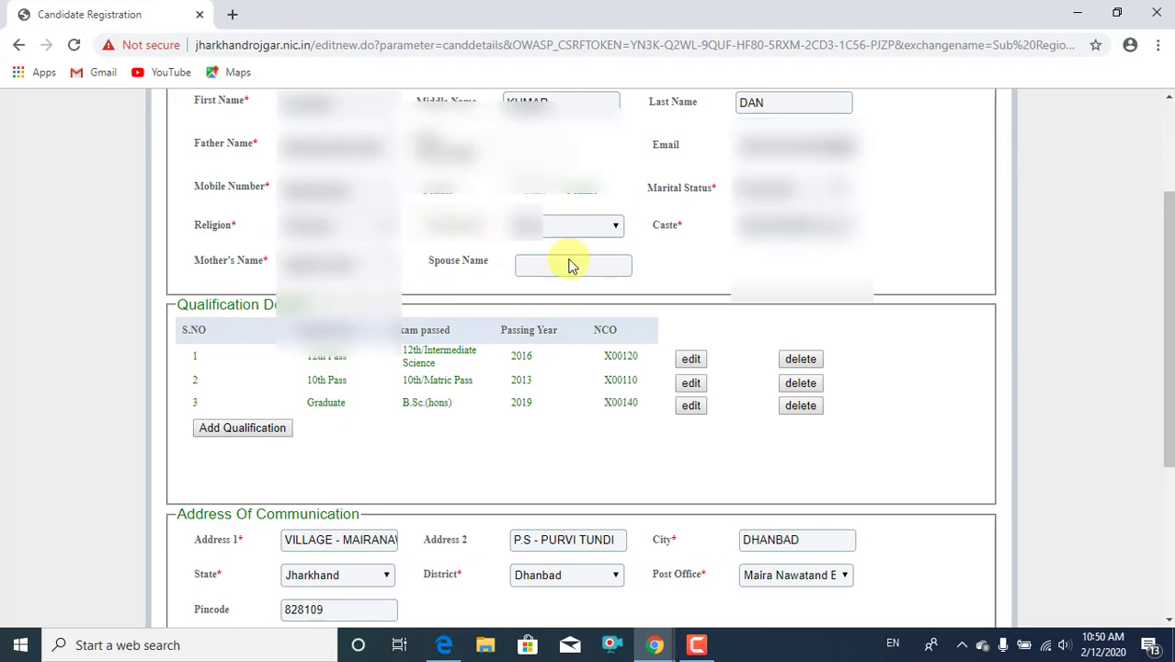
scroll(793, 314, down, 4)
click(985, 550)
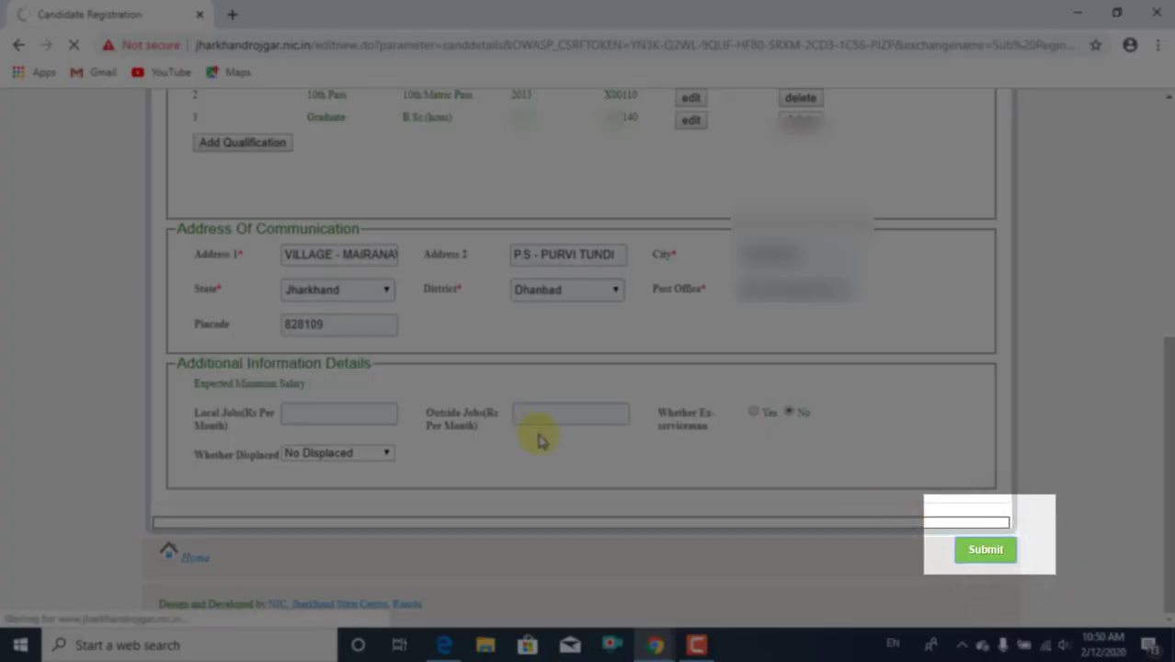
Review the submitted registration's personal, qualification, address and additional information sections, and check the update status at the end of the page
scroll(539, 441, up, 4)
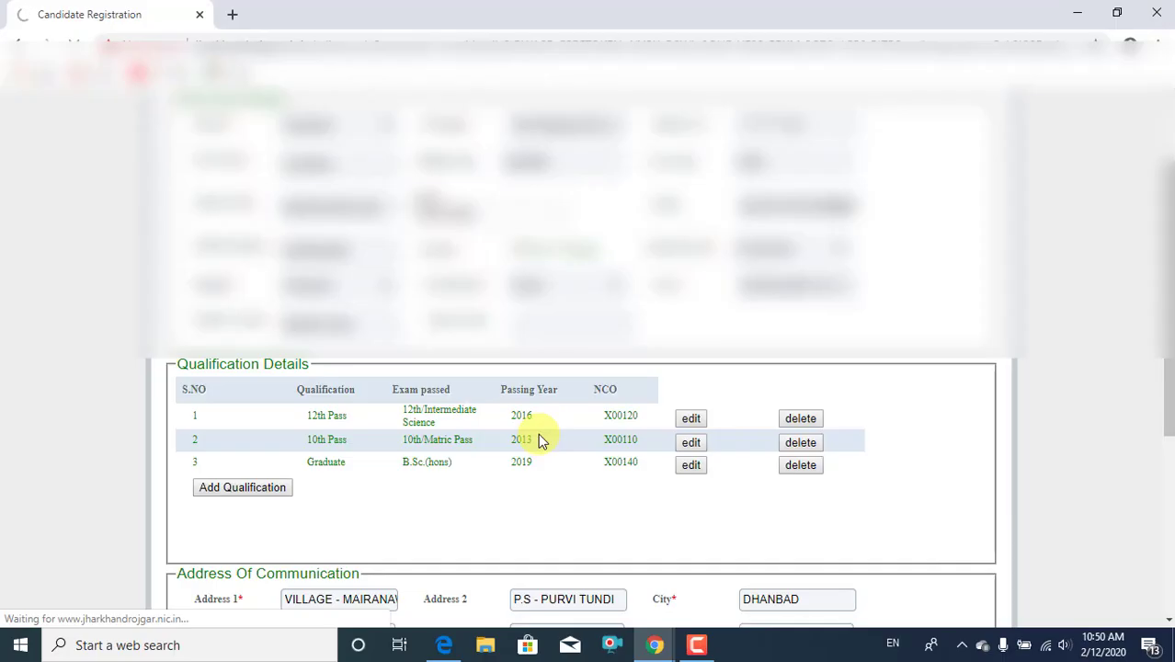
scroll(538, 433, up, 1)
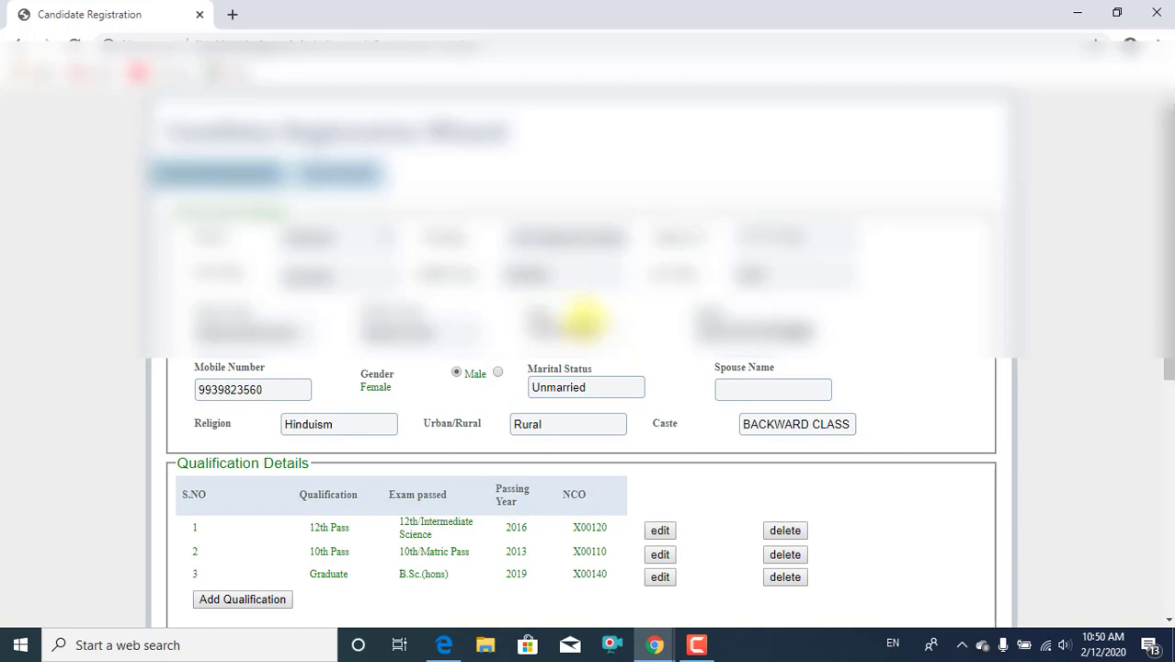
scroll(643, 357, down, 5)
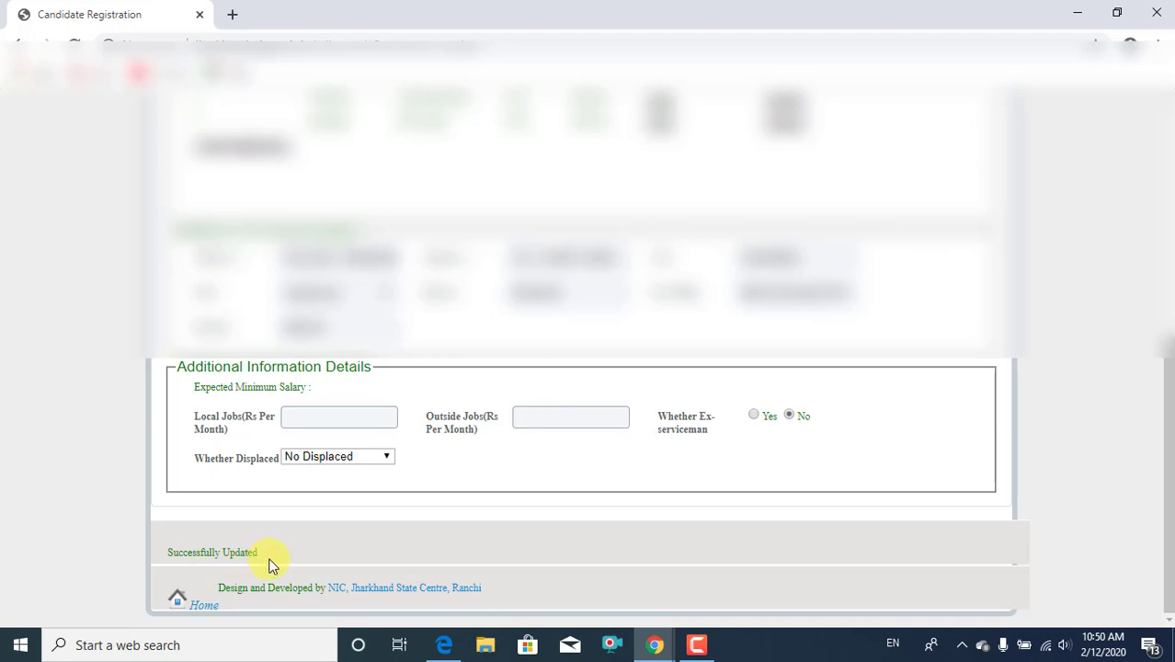
scroll(268, 563, up, 3)
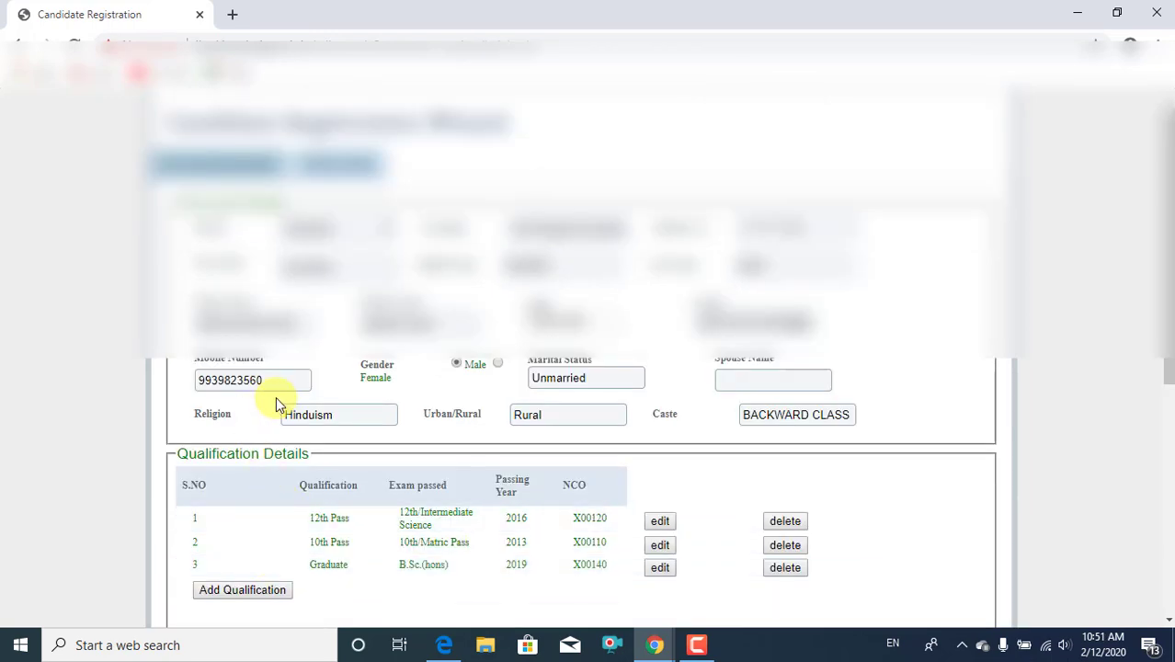
scroll(569, 459, down, 2)
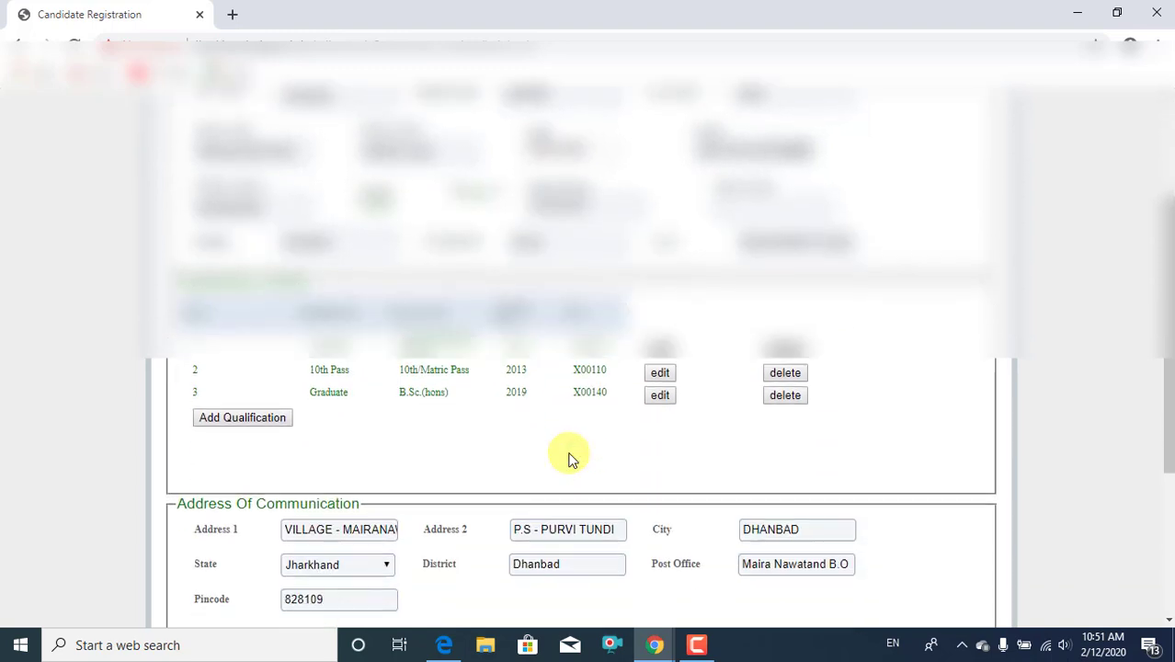
scroll(568, 459, down, 3)
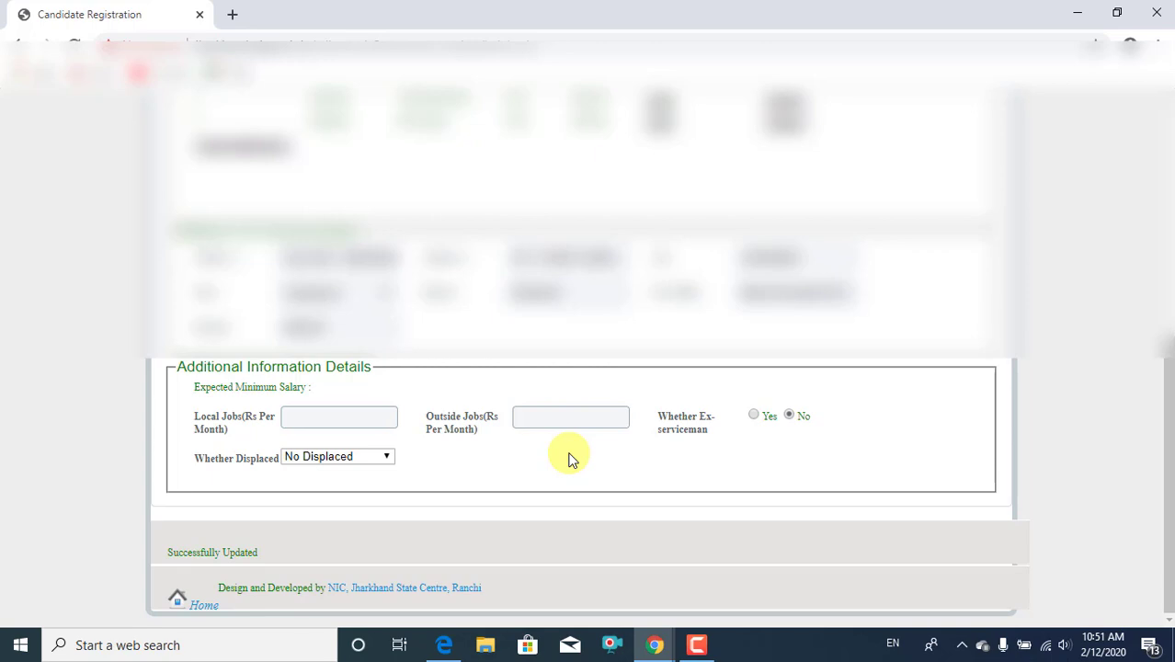
scroll(569, 459, up, 2)
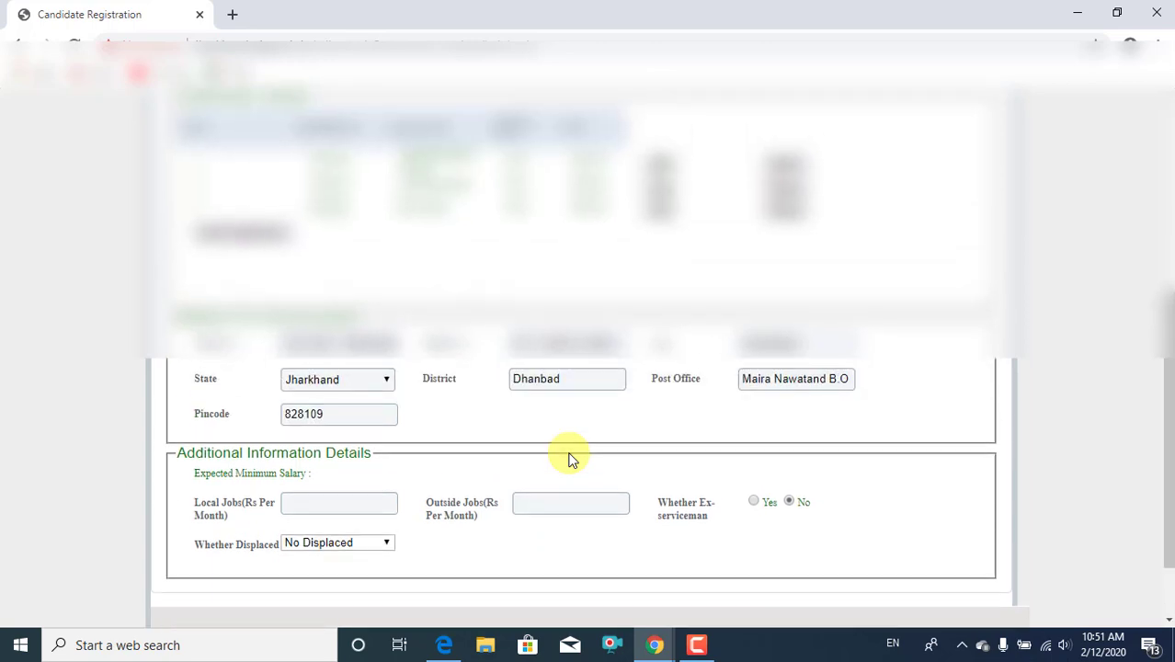